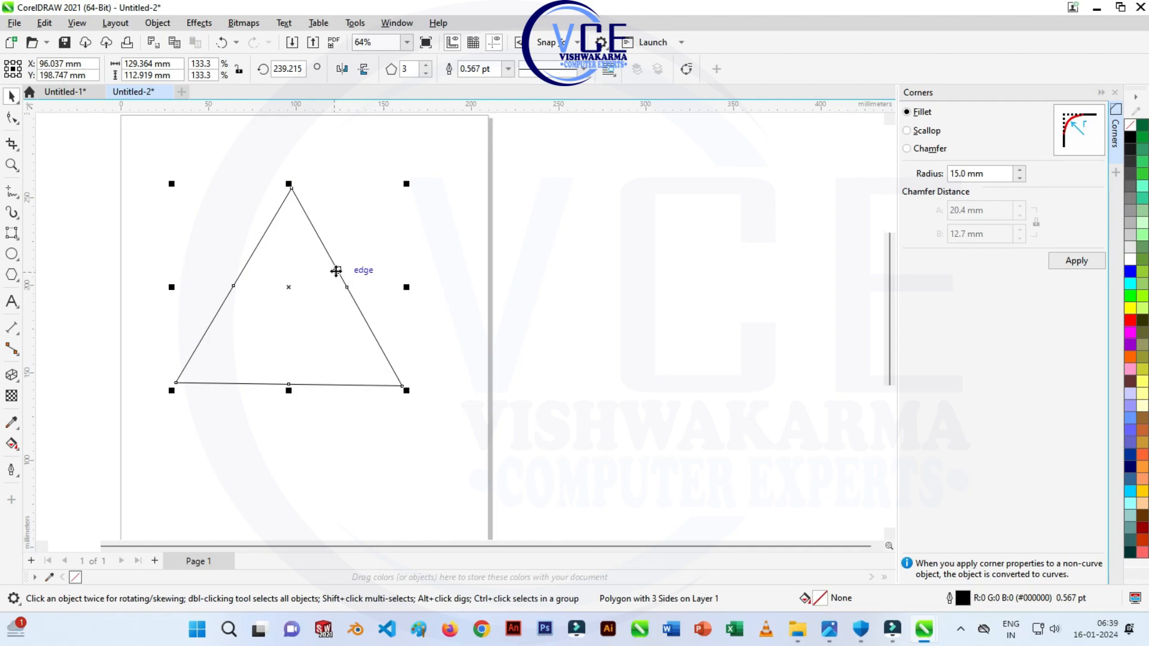
# Round all three corners of the triangle with a 15 mm fillet
pyautogui.moveTo(337, 271); pyautogui.dragTo(327, 269)
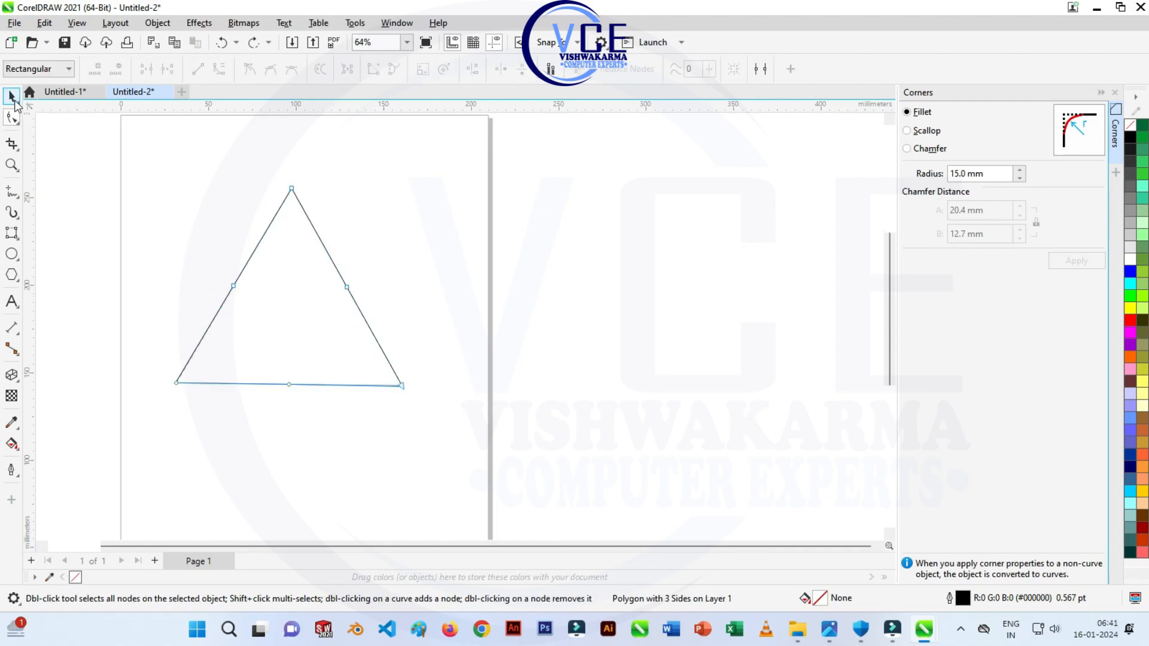
pyautogui.click(12, 97)
pyautogui.click(142, 174)
pyautogui.click(306, 211)
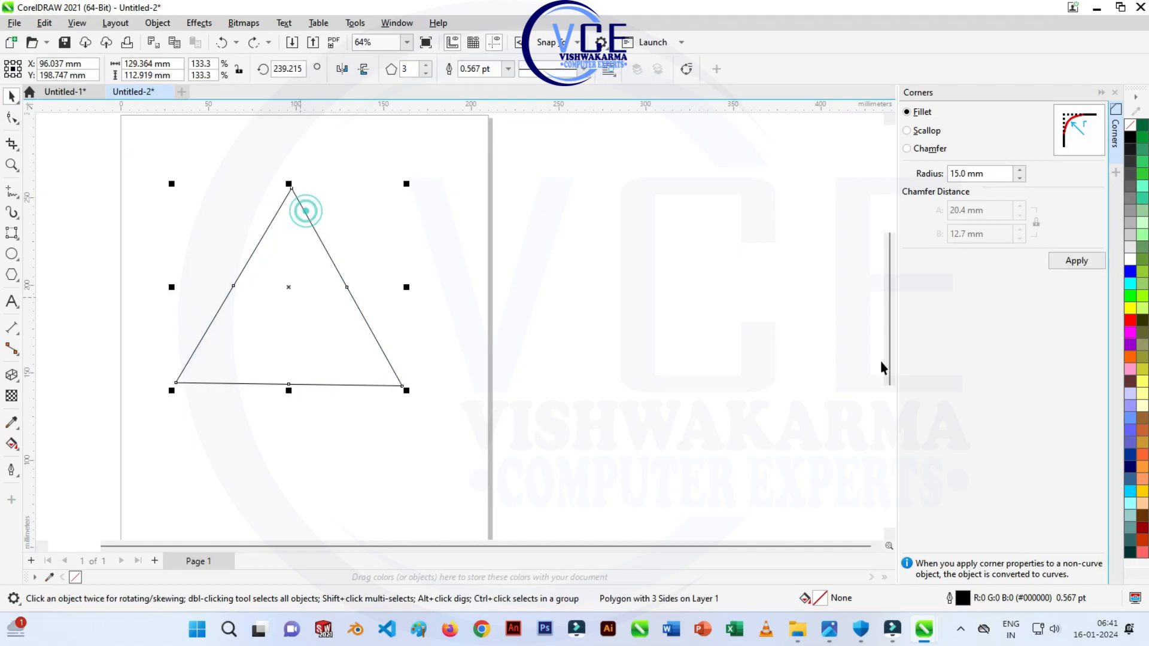
pyautogui.click(1076, 261)
pyautogui.scroll(1, 286, 296)
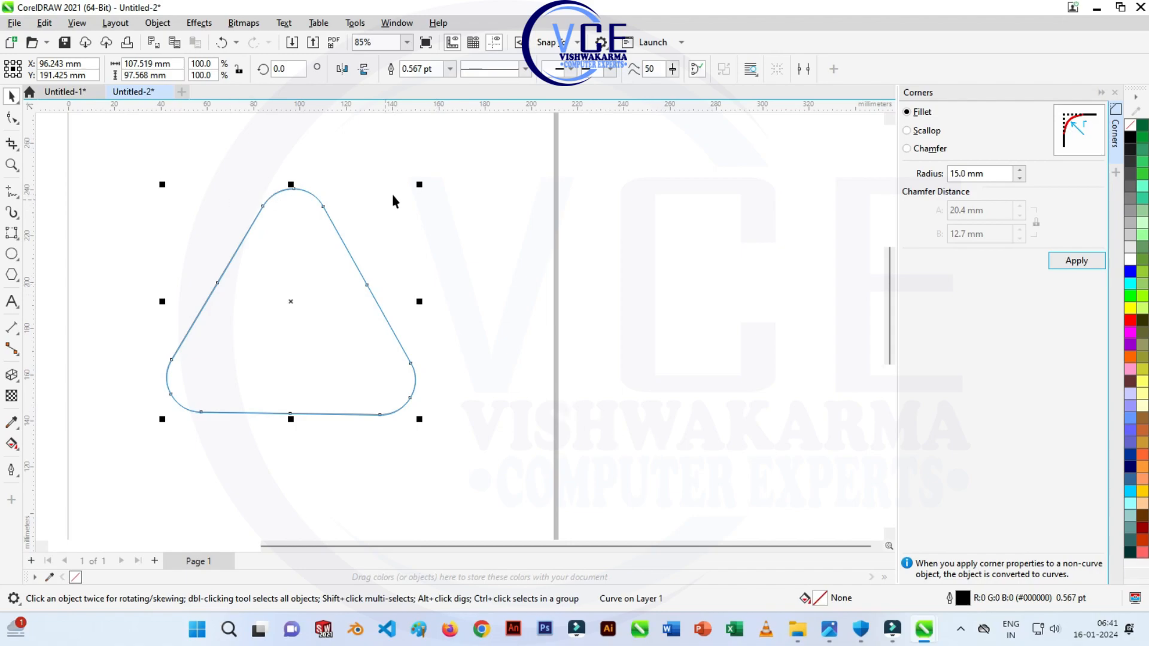
# Create a copy of the rounded triangle scaled to about 57% and align its centre with the original both ways
pyautogui.moveTo(419, 185); pyautogui.dragTo(313, 264)
pyautogui.rightClick(313, 264)
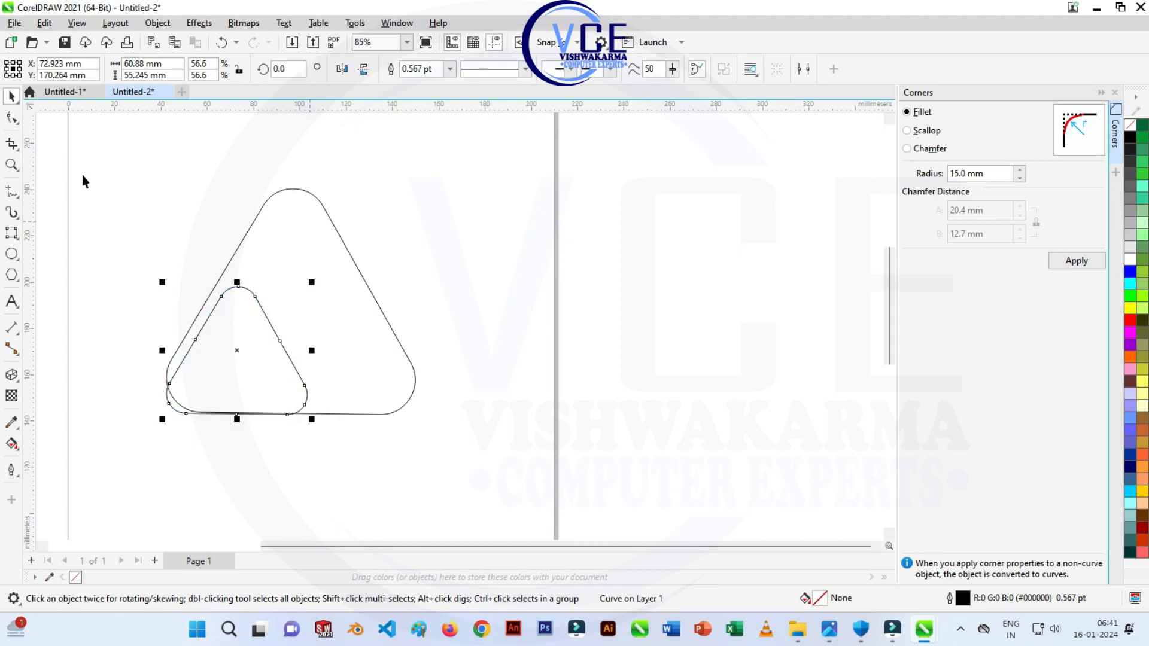
pyautogui.click(122, 161)
pyautogui.moveTo(113, 137); pyautogui.dragTo(525, 487)
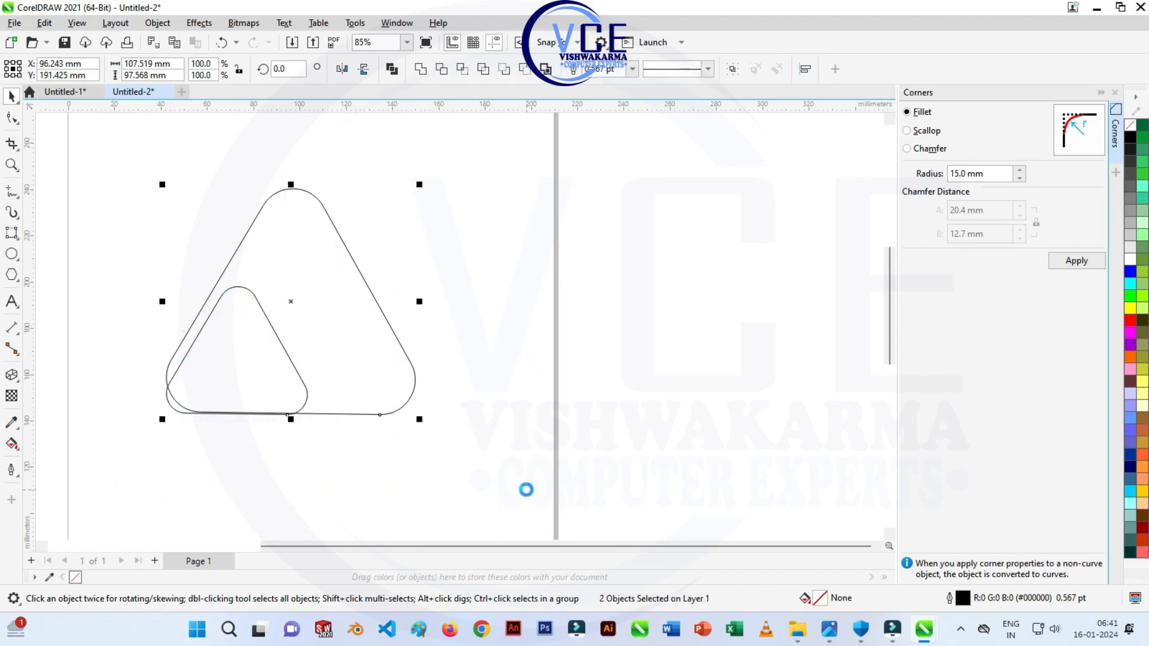
pyautogui.press('c')
pyautogui.press('e')
pyautogui.click(444, 292)
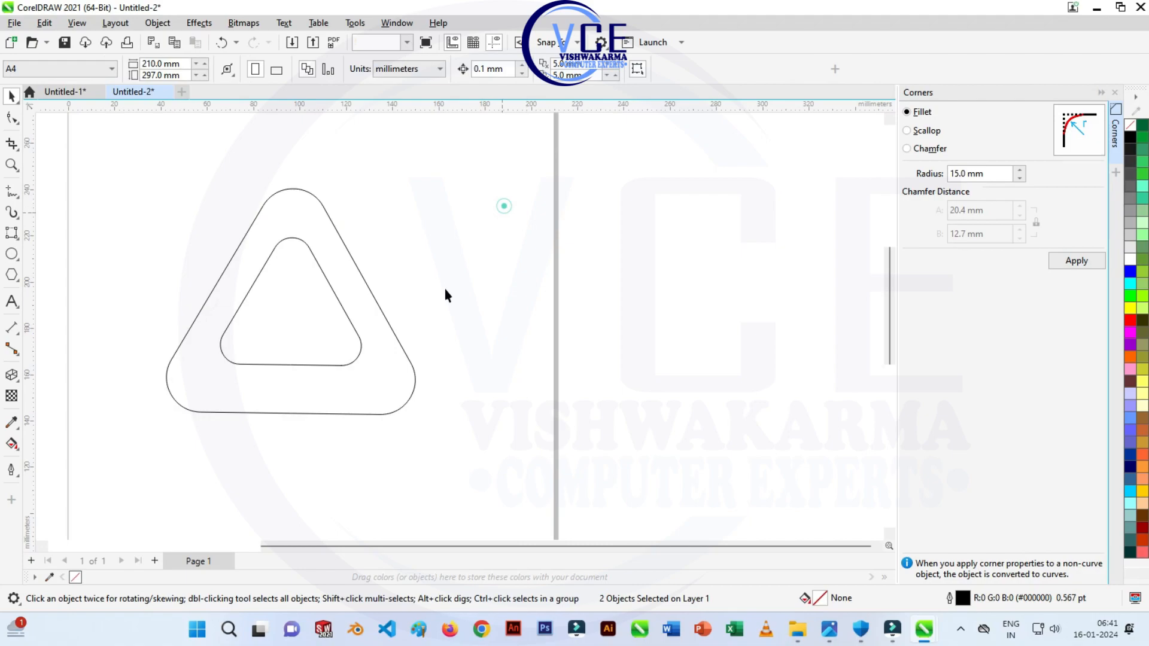
# Nudge the inner triangle straight down by about 3.1 mm inside the outer triangle
pyautogui.click(307, 364)
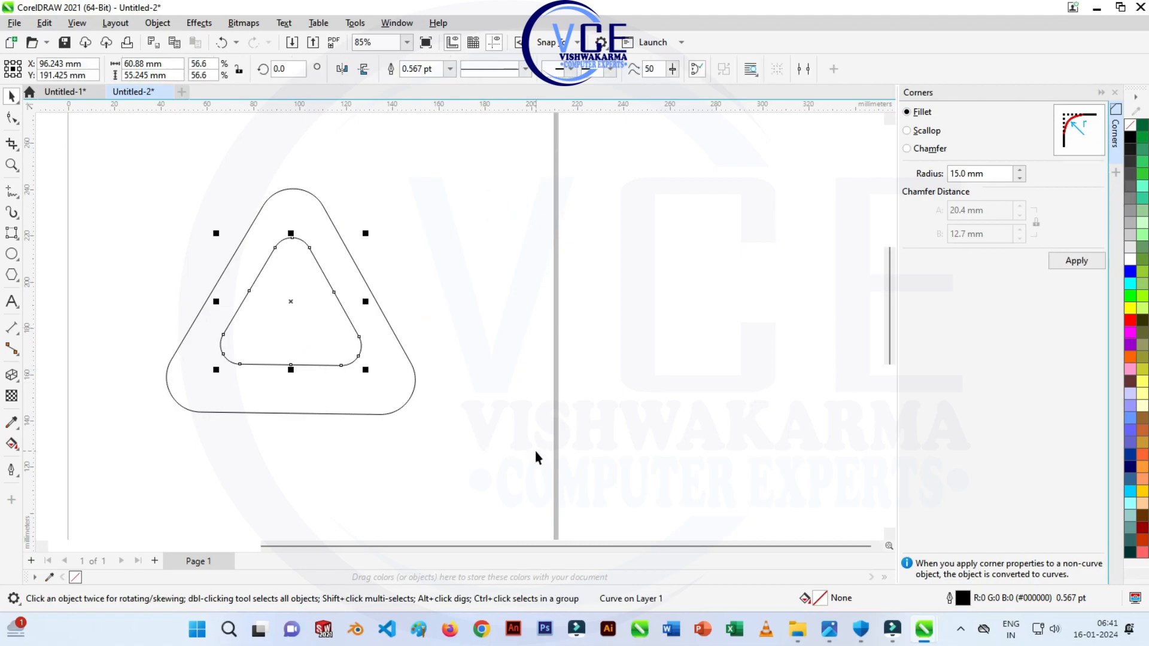
pyautogui.press('Down')
pyautogui.press('Down')
pyautogui.press('Down')
pyautogui.press('Down')
pyautogui.press('Down')
pyautogui.press('Down')
pyautogui.press('Down')
pyautogui.press('Down')
pyautogui.press('Down')
pyautogui.press('Down')
pyautogui.press('Down')
pyautogui.press('Down')
pyautogui.press('Down')
pyautogui.press('Down')
pyautogui.press('Down')
pyautogui.press('Down')
pyautogui.press('Down')
pyautogui.press('Down')
pyautogui.press('Down')
pyautogui.press('Down')
pyautogui.press('Down')
pyautogui.press('Down')
pyautogui.press('Down')
pyautogui.press('Down')
pyautogui.press('Down')
pyautogui.press('Down')
pyautogui.press('Down')
pyautogui.press('Down')
pyautogui.press('Down')
pyautogui.press('Down')
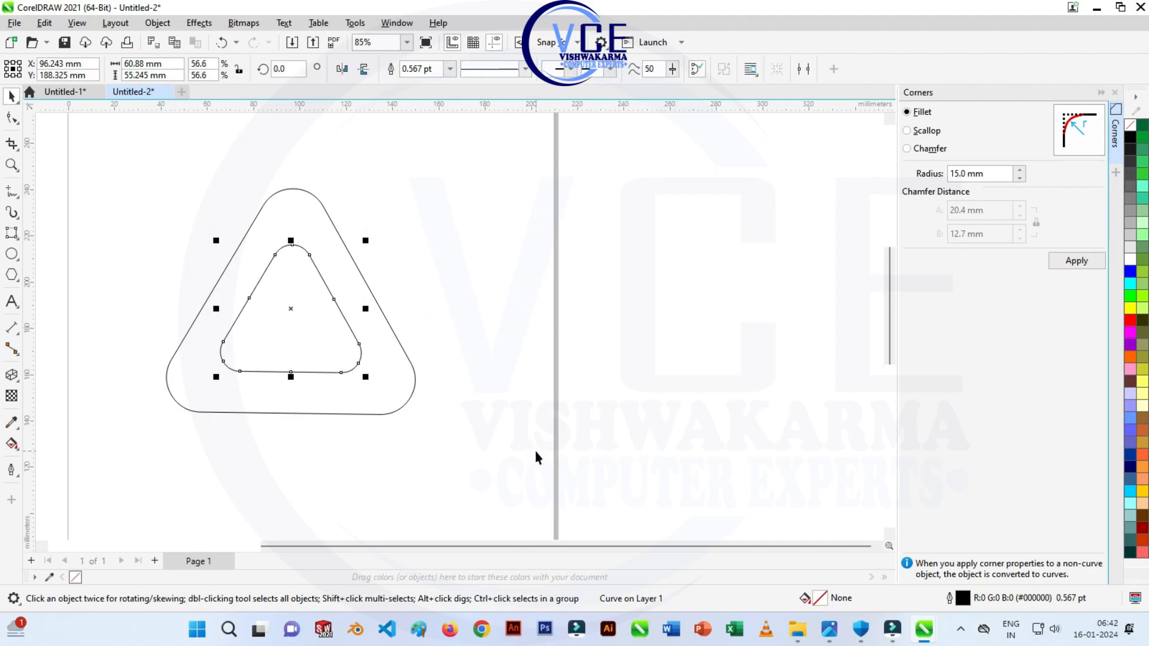
# Combine the inner and outer rounded triangles into a single curve with a hollow centre
pyautogui.click(502, 373)
pyautogui.moveTo(90, 143); pyautogui.dragTo(492, 471)
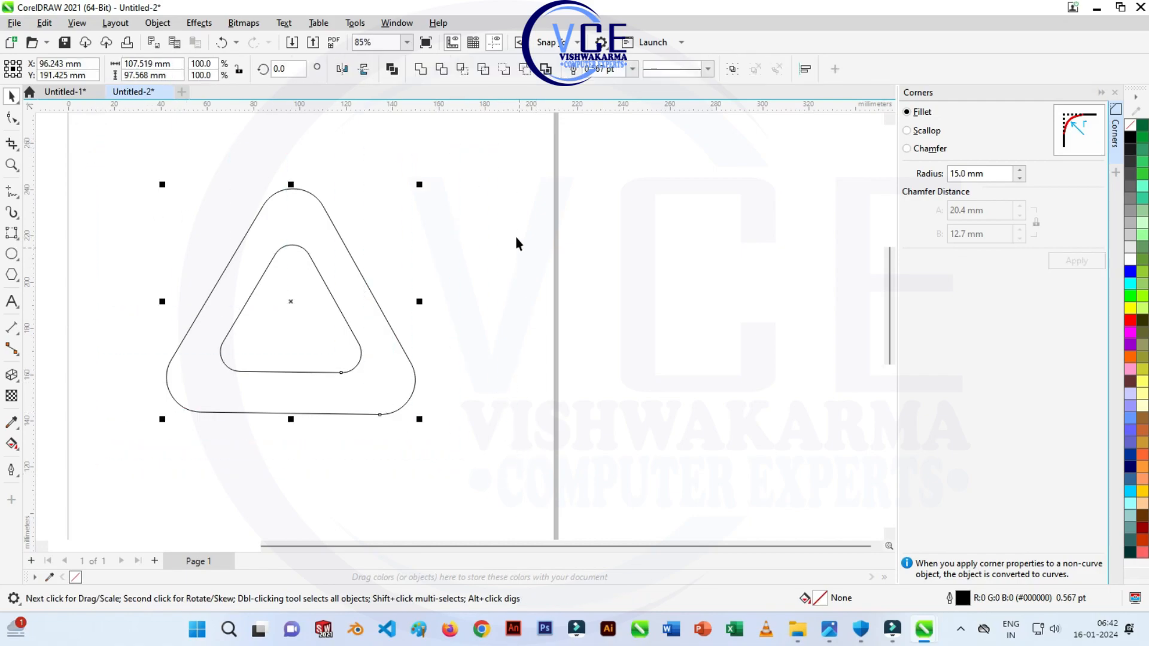
pyautogui.click(456, 256)
pyautogui.click(311, 306)
pyautogui.click(323, 312)
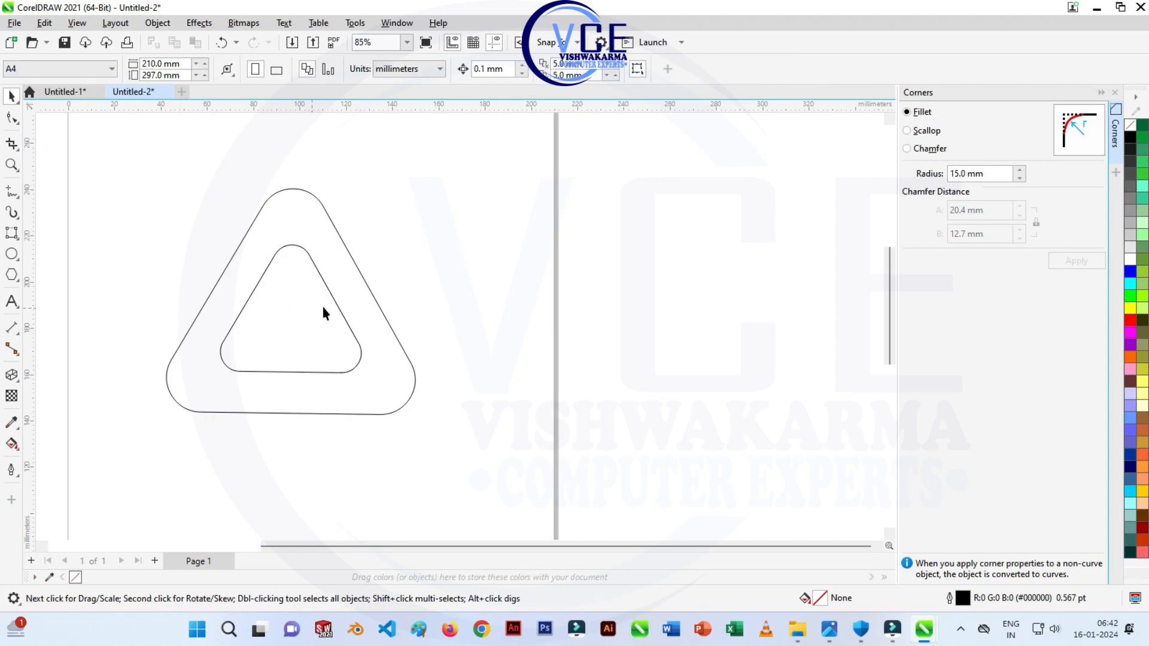
# Fill the combined triangle ring with light gray (RGB 204, 204, 204)
pyautogui.click(1130, 236)
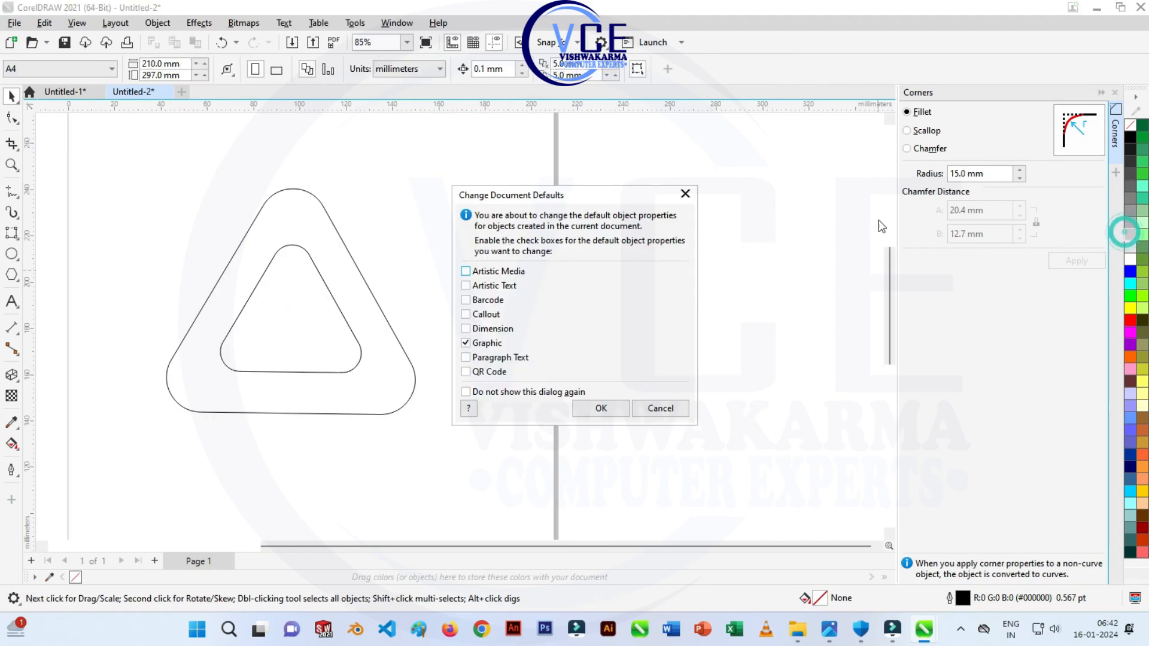
pyautogui.click(665, 412)
pyautogui.click(359, 275)
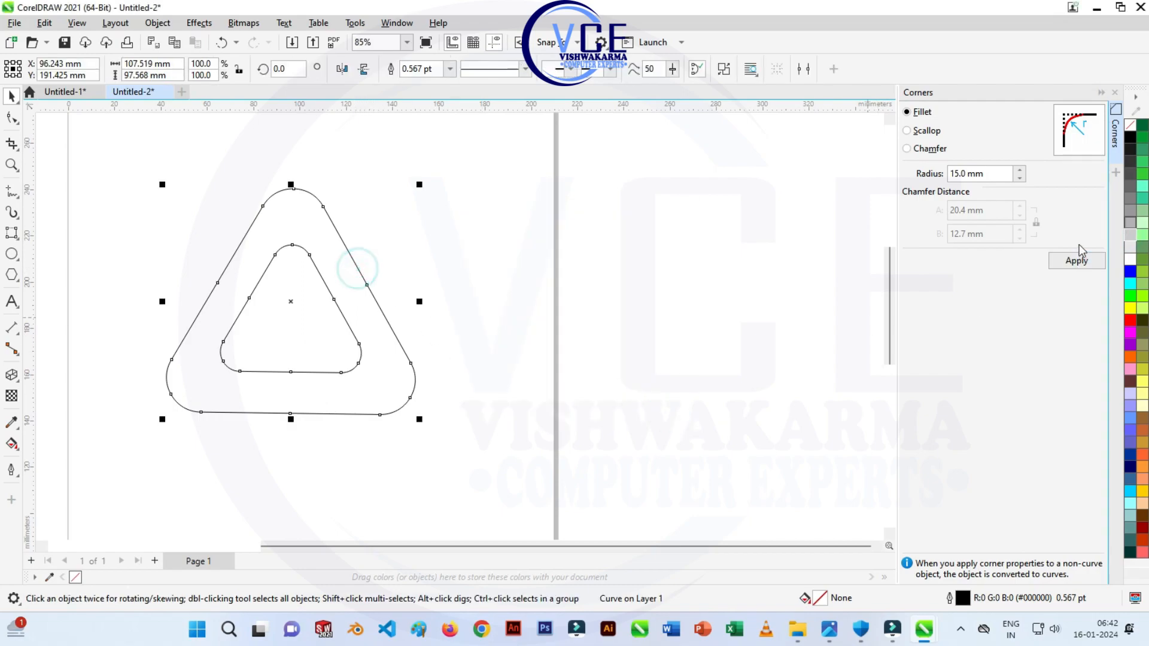
pyautogui.click(1130, 235)
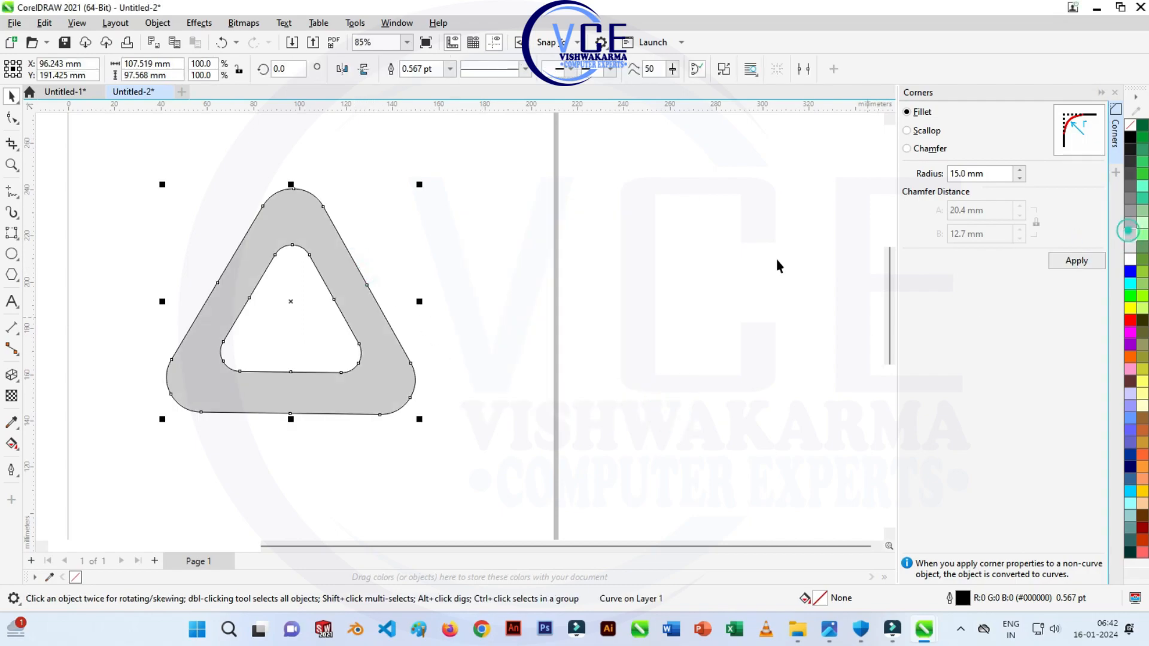
pyautogui.click(485, 369)
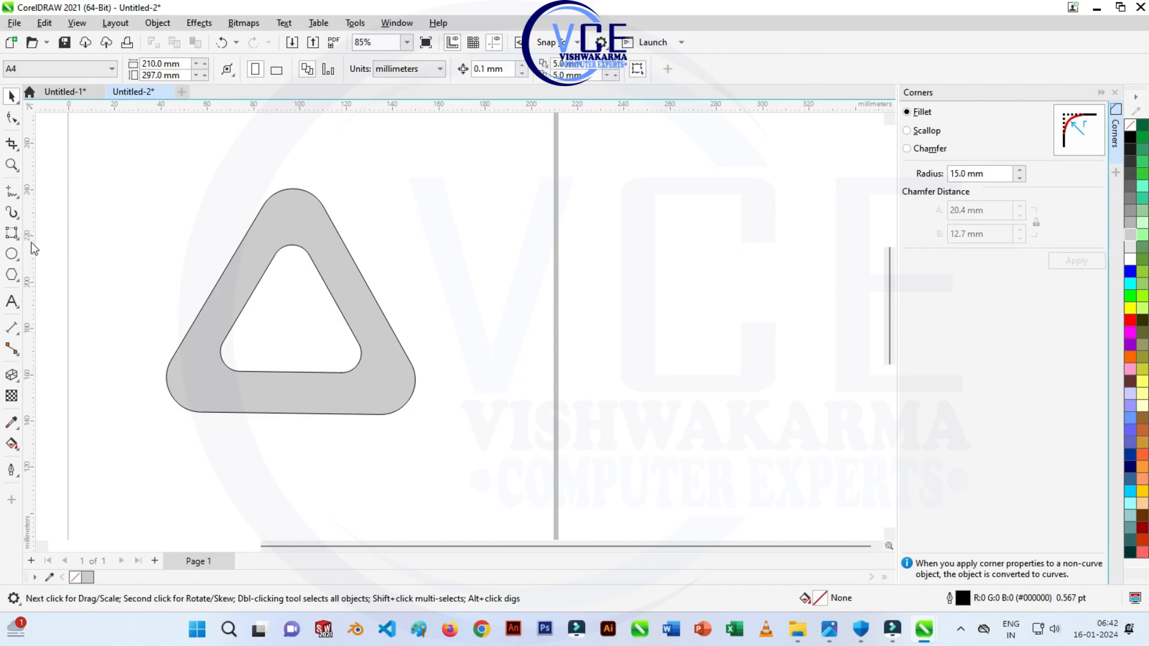
# Draw a rectangle about 27.6 by 7.4 mm beside the triangle ring and rotate it to 90 degrees
pyautogui.click(14, 236)
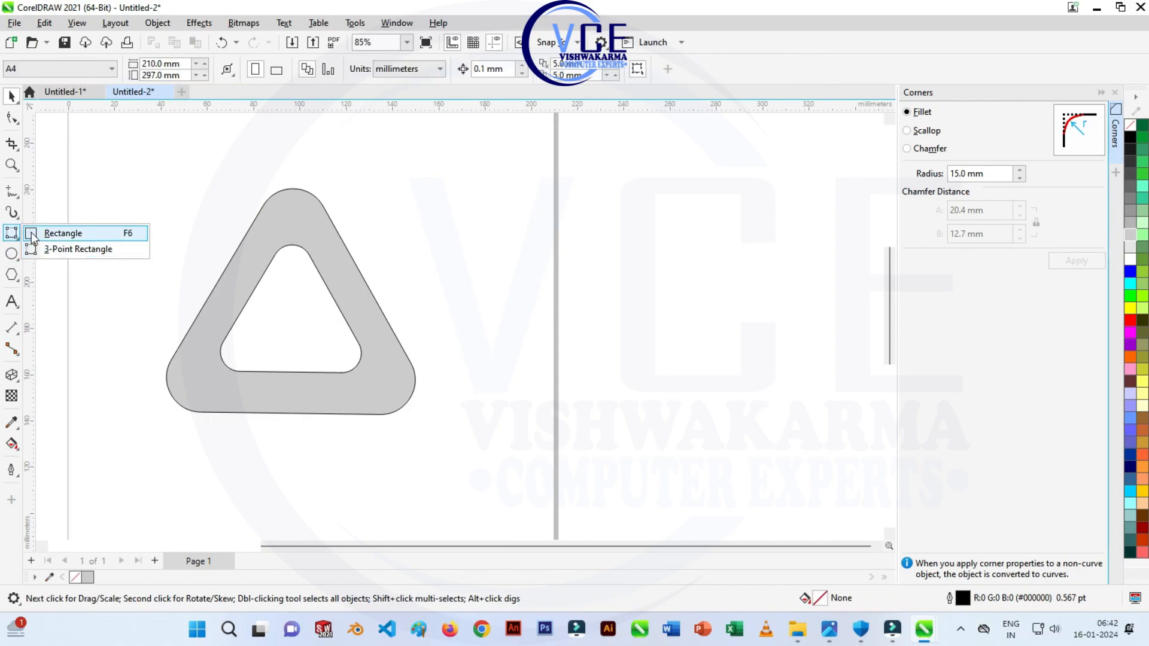
pyautogui.click(60, 233)
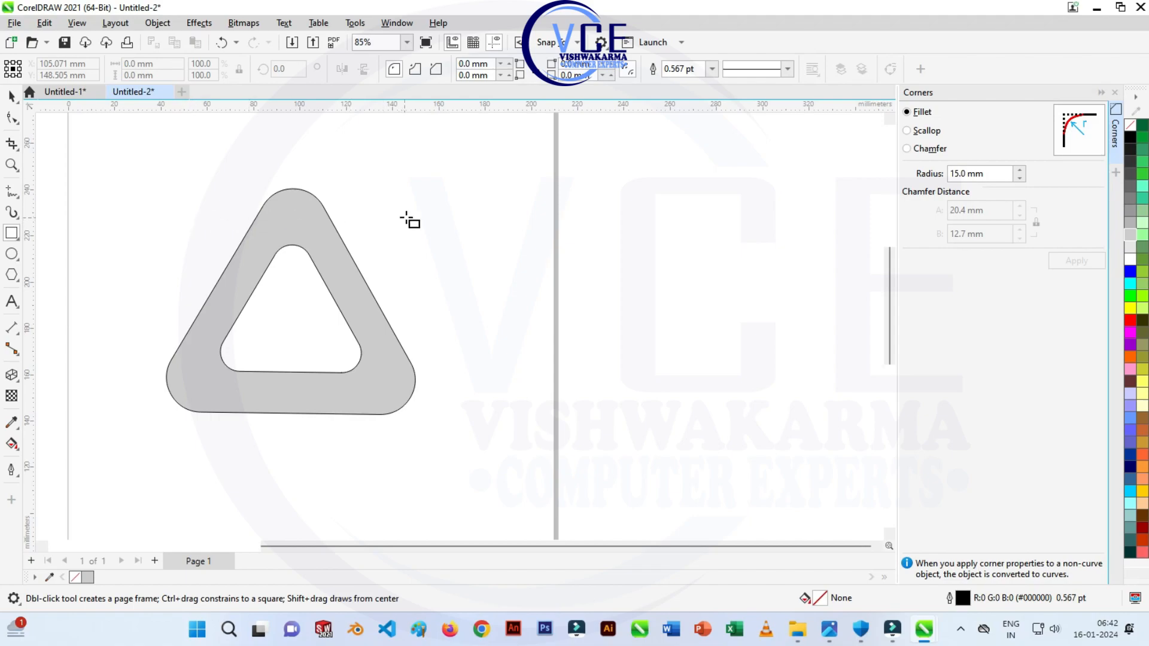
pyautogui.moveTo(415, 216); pyautogui.dragTo(479, 233)
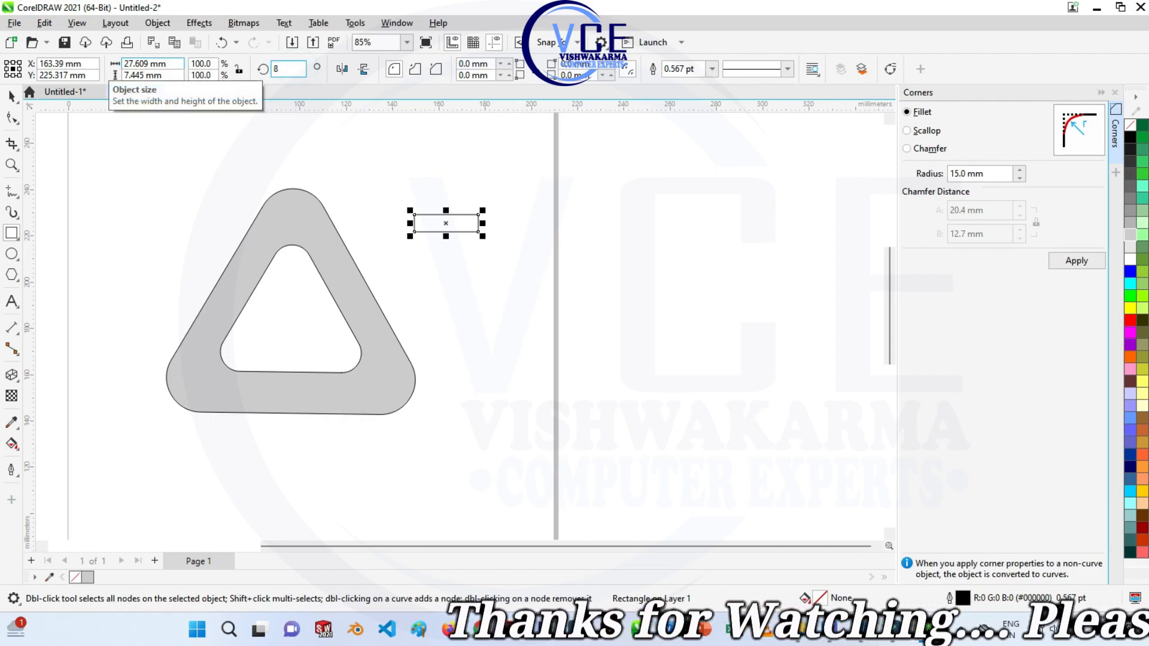
pyautogui.write('90')
pyautogui.press('Return')
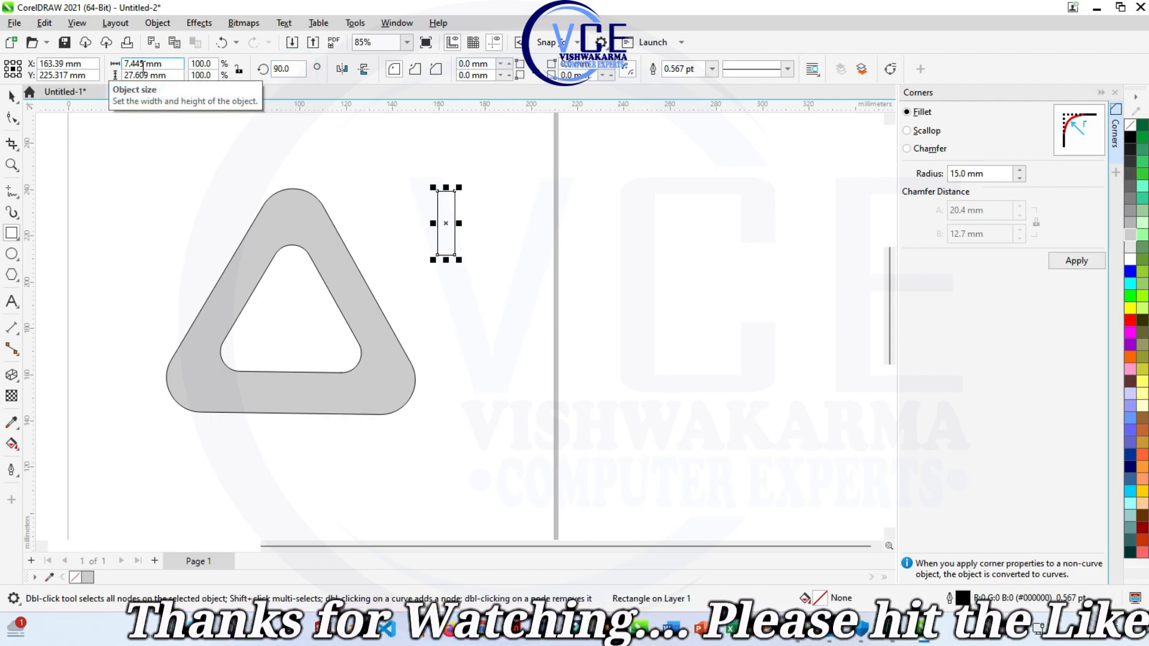
# Place the upright rectangle across the ring's lower side and rotate two copies about the triangle's centre, at 330 and 210 degrees, onto the other sides
pyautogui.click(12, 96)
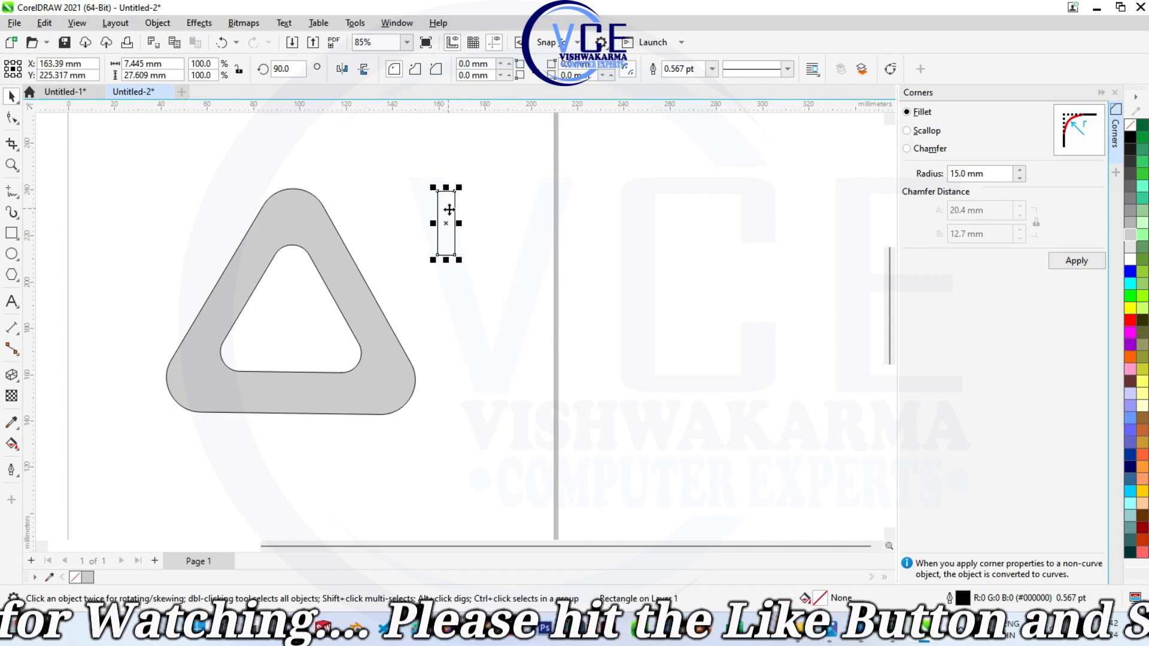
pyautogui.moveTo(449, 209); pyautogui.dragTo(267, 383)
pyautogui.click(266, 380)
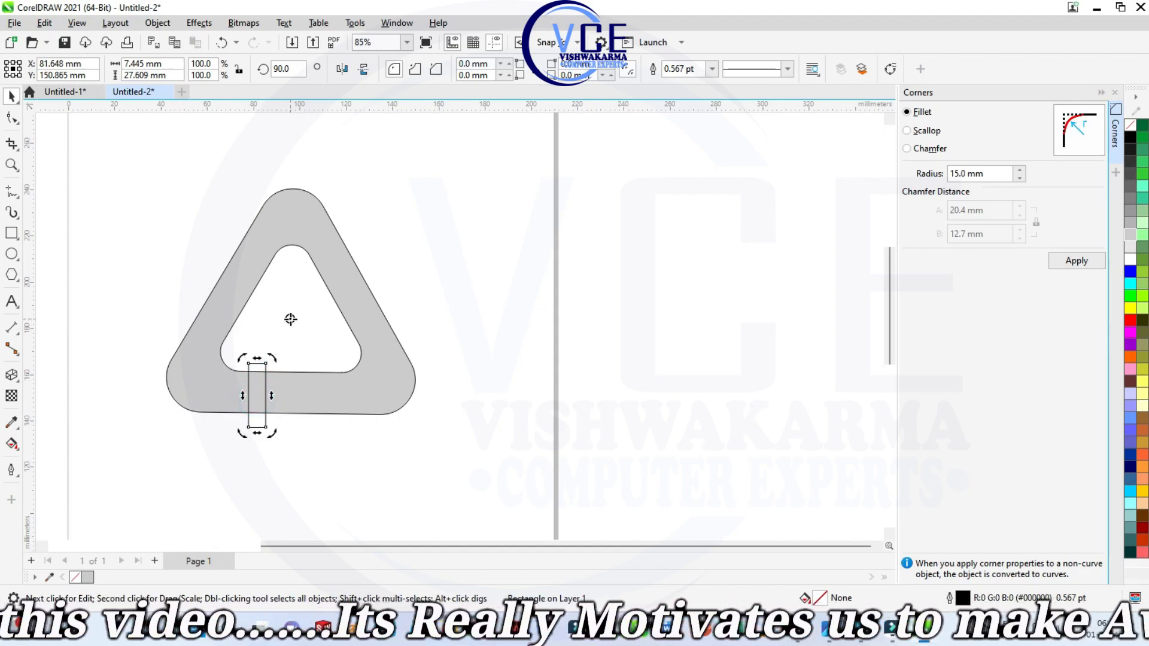
pyautogui.moveTo(275, 361); pyautogui.dragTo(275, 363)
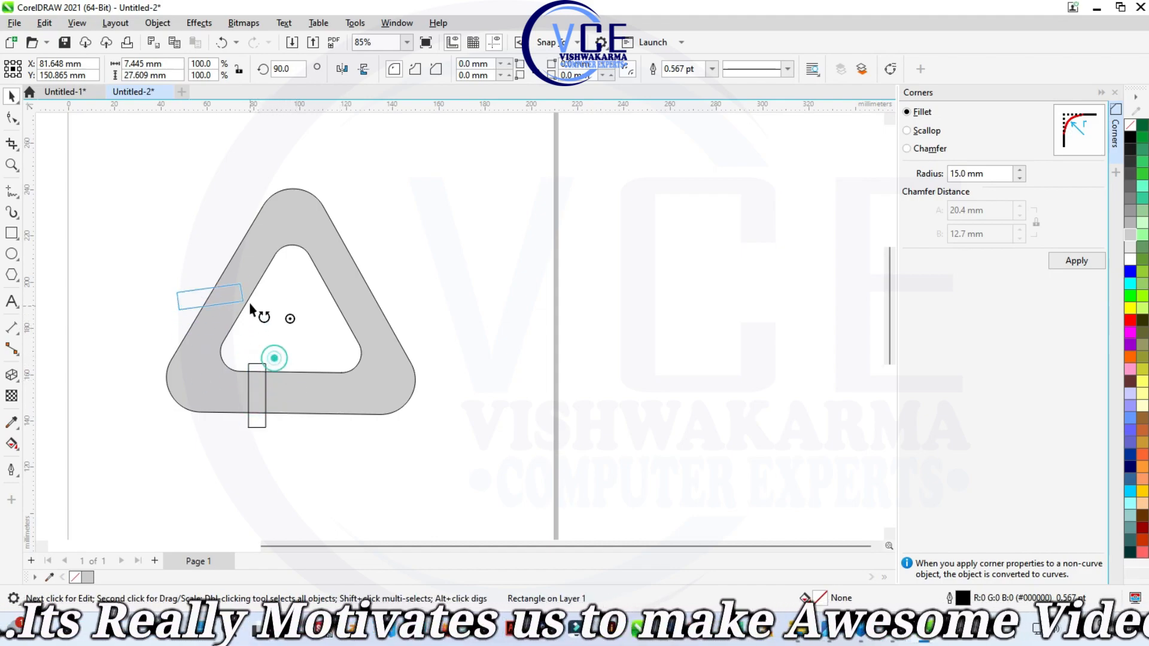
pyautogui.moveTo(250, 310); pyautogui.dragTo(271, 293)
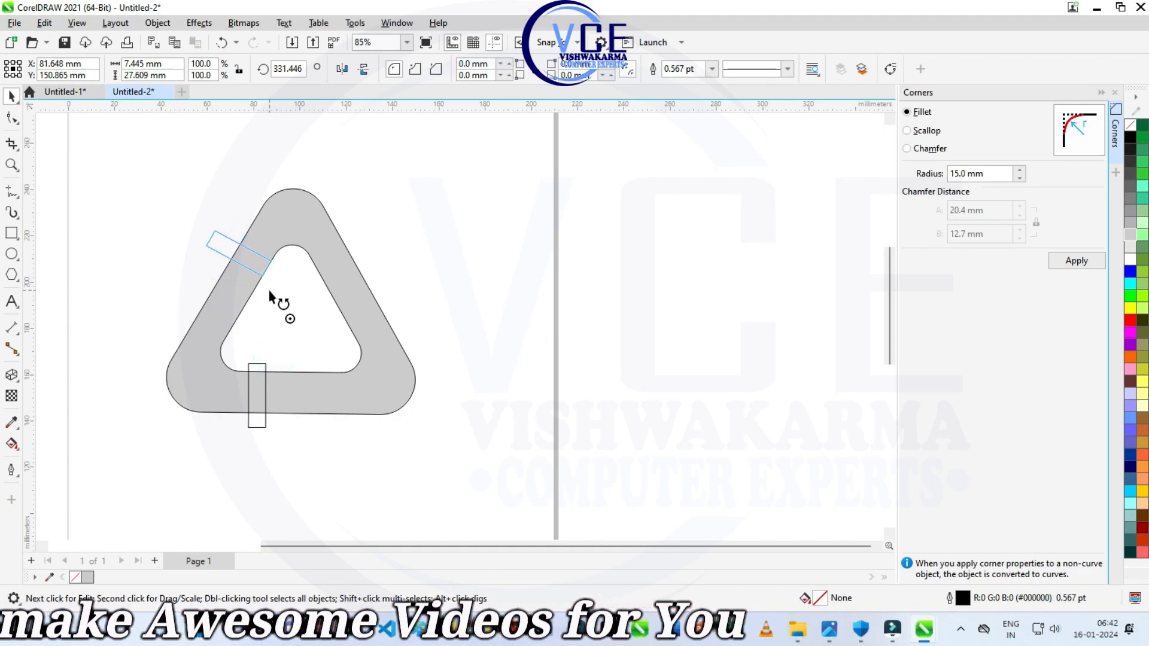
pyautogui.moveTo(268, 291); pyautogui.dragTo(264, 281)
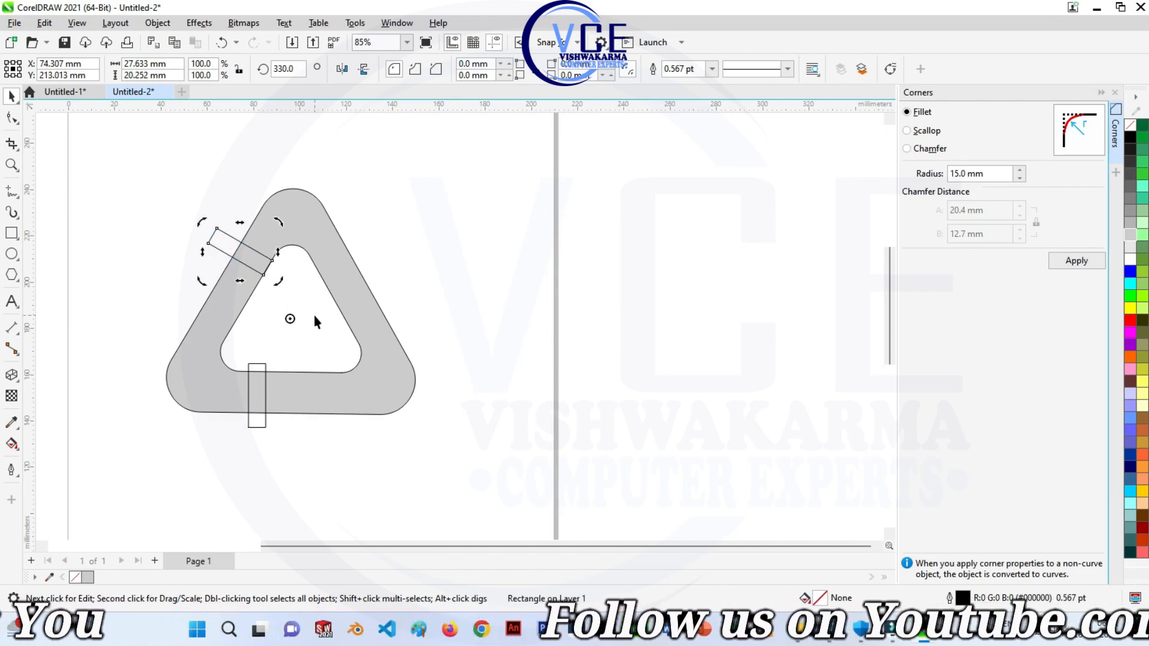
pyautogui.moveTo(279, 221); pyautogui.dragTo(380, 367)
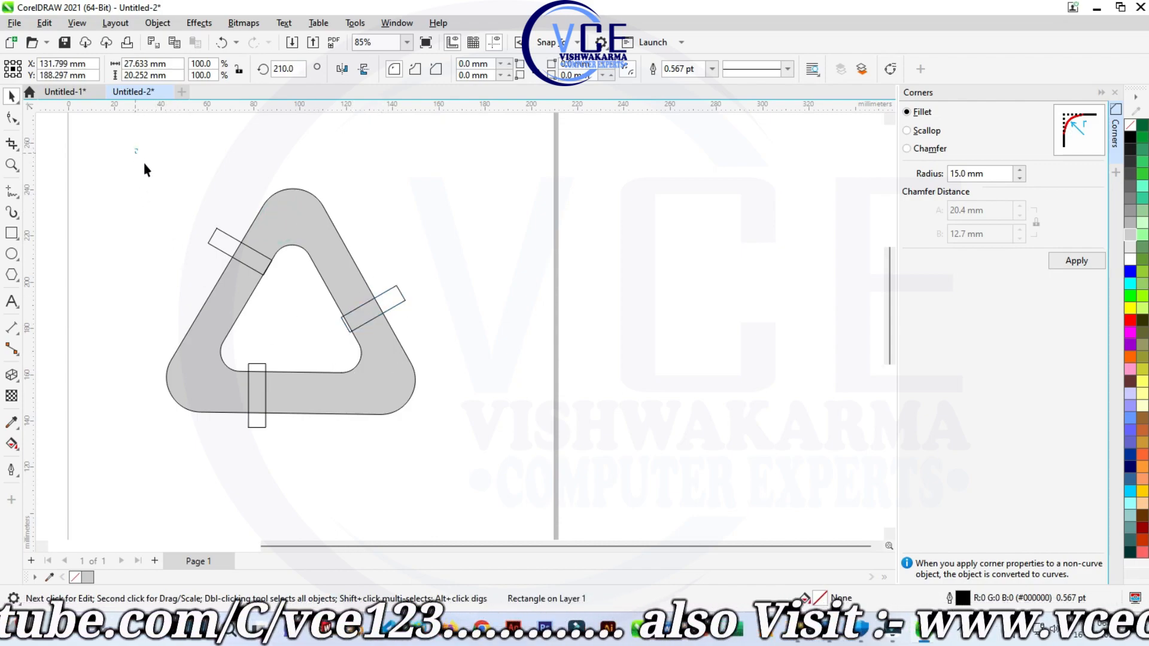
# Trim the gray triangle ring with the three rectangles crossing its sides
pyautogui.moveTo(135, 147); pyautogui.dragTo(505, 469)
pyautogui.click(441, 69)
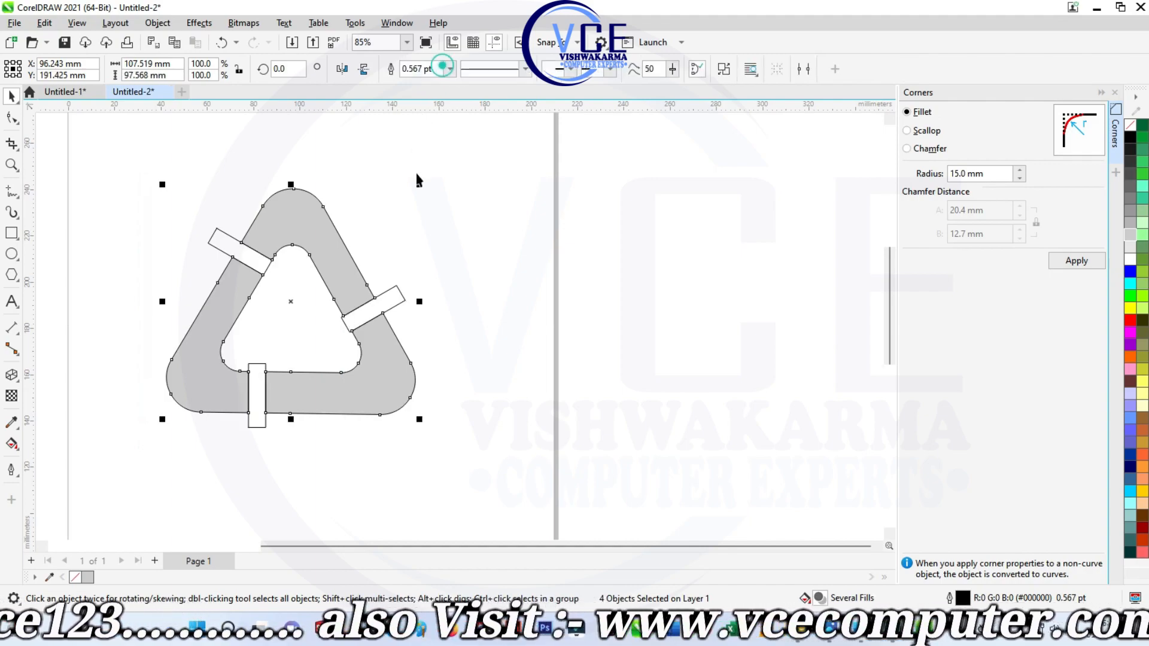
pyautogui.click(449, 210)
# Delete the three cutting rectangles from the gaps in the ring
pyautogui.click(224, 246)
pyautogui.press('Delete')
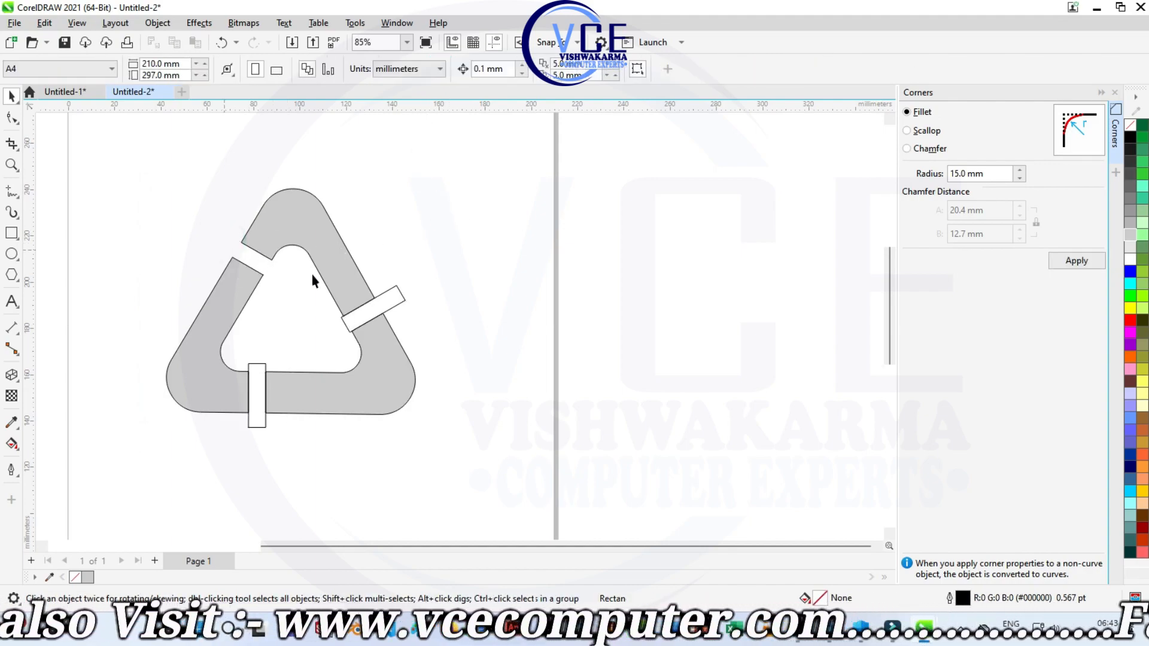
pyautogui.click(395, 303)
pyautogui.press('Delete')
pyautogui.click(257, 413)
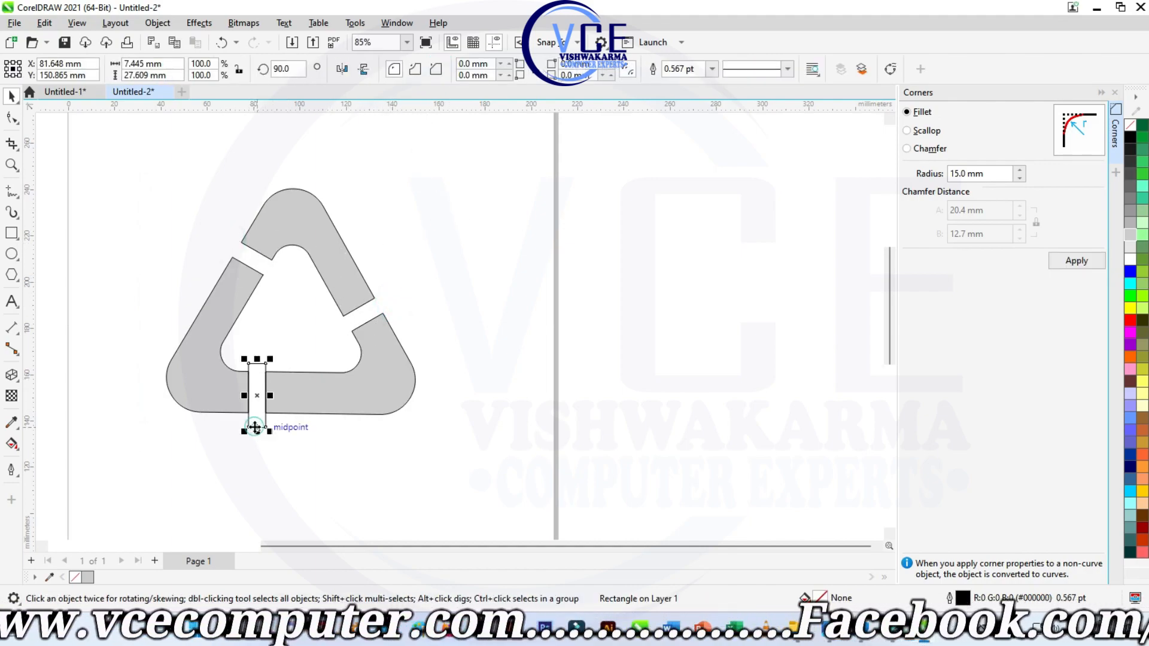
pyautogui.press('Delete')
# Delete the extra nodes on the lower-left piece's straight inner and outer edges and beside the bottom of its inner bend
pyautogui.click(216, 312)
pyautogui.click(11, 118)
pyautogui.scroll(2, 273, 300)
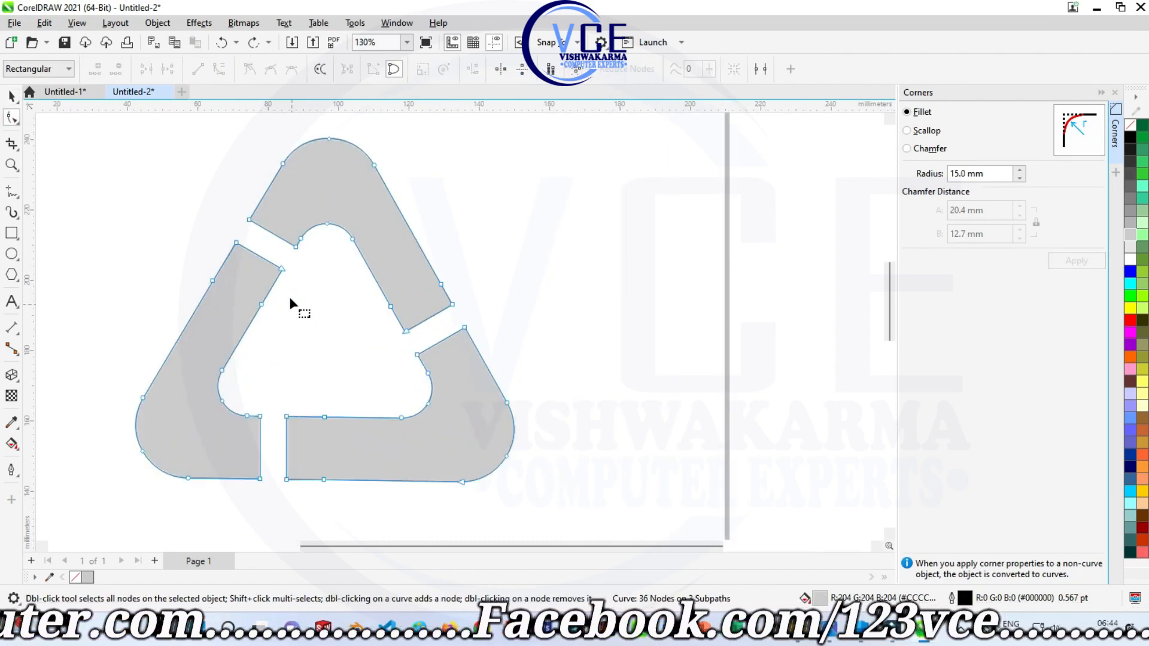
pyautogui.moveTo(152, 308); pyautogui.dragTo(143, 319)
pyautogui.press('Delete')
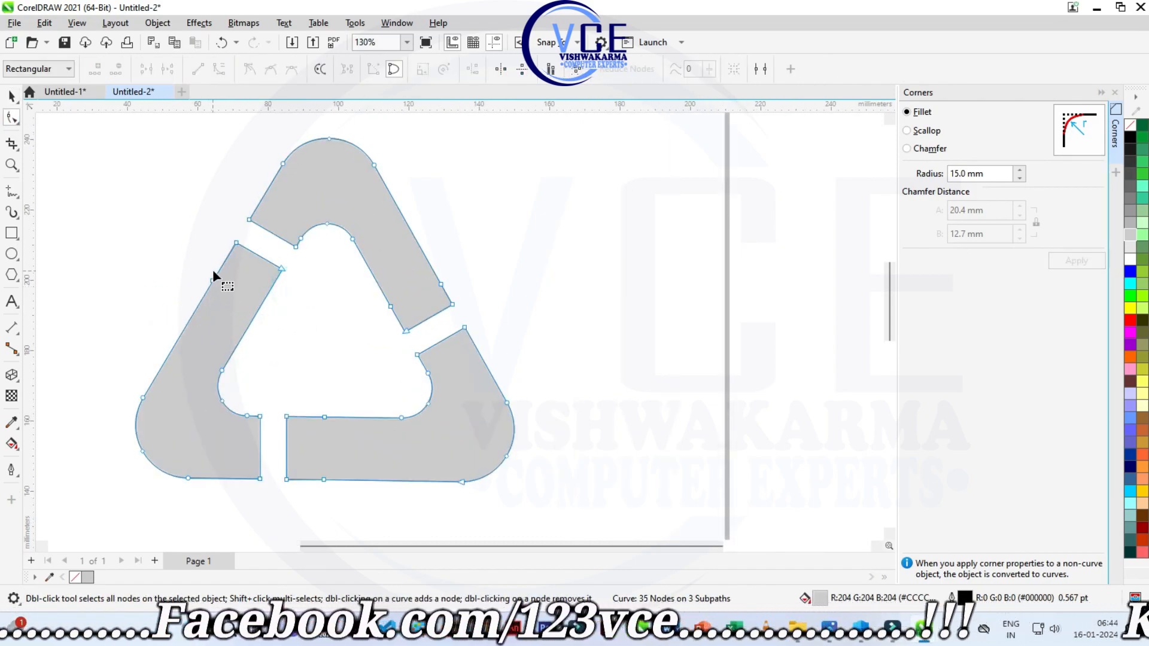
pyautogui.doubleClick(214, 279)
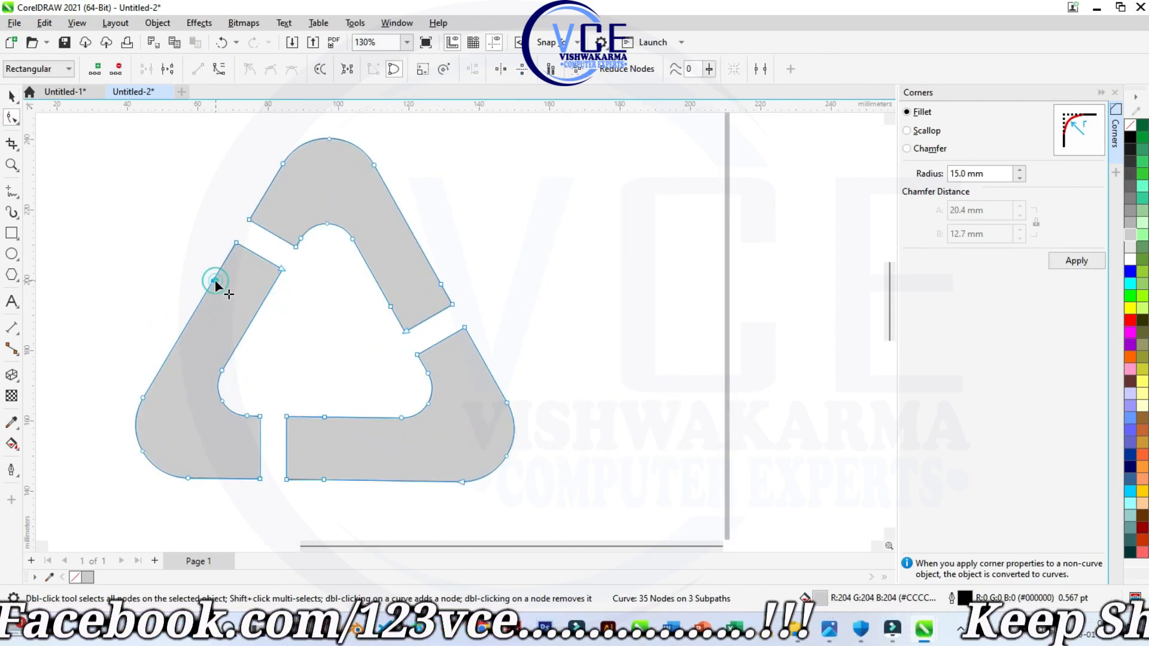
pyautogui.doubleClick(244, 413)
# Try deleting the node at the upper end of the lower-left piece's inner bend, and undo the deletion
pyautogui.doubleClick(221, 371)
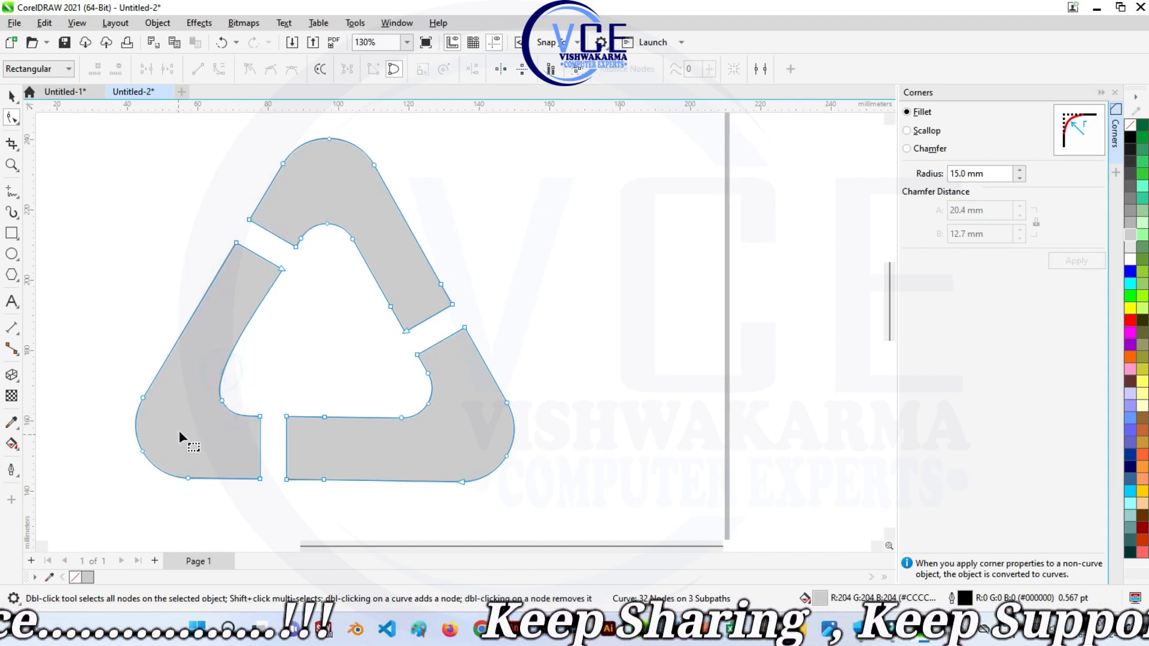
pyautogui.click(191, 412)
pyautogui.hotkey('ctrl', 'z')
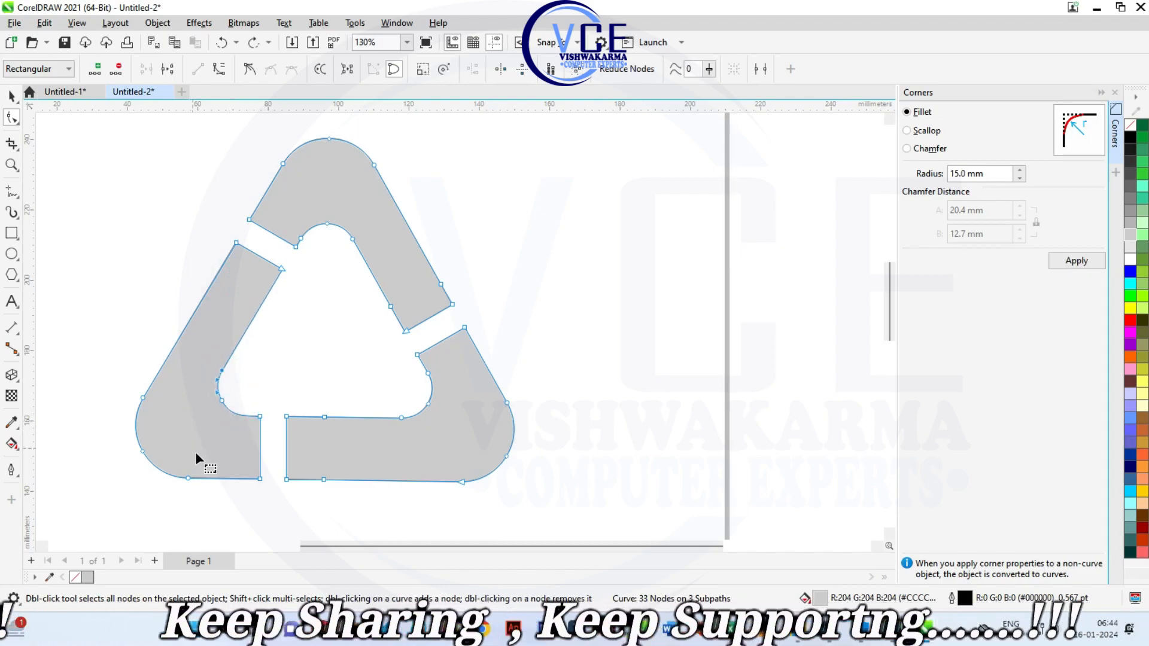
# Delete the extra nodes on the lower-left piece's outer corner and on the lower-right piece's straight edges, outer corner and inner bend's upper part
pyautogui.doubleClick(142, 451)
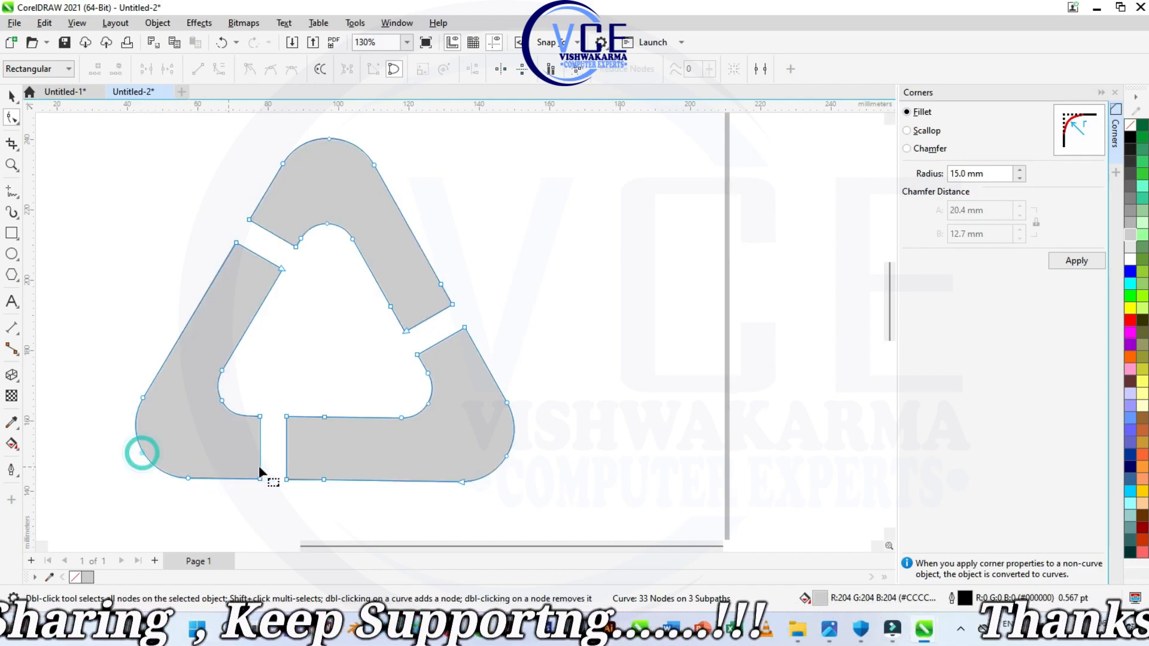
pyautogui.doubleClick(324, 479)
pyautogui.doubleClick(324, 417)
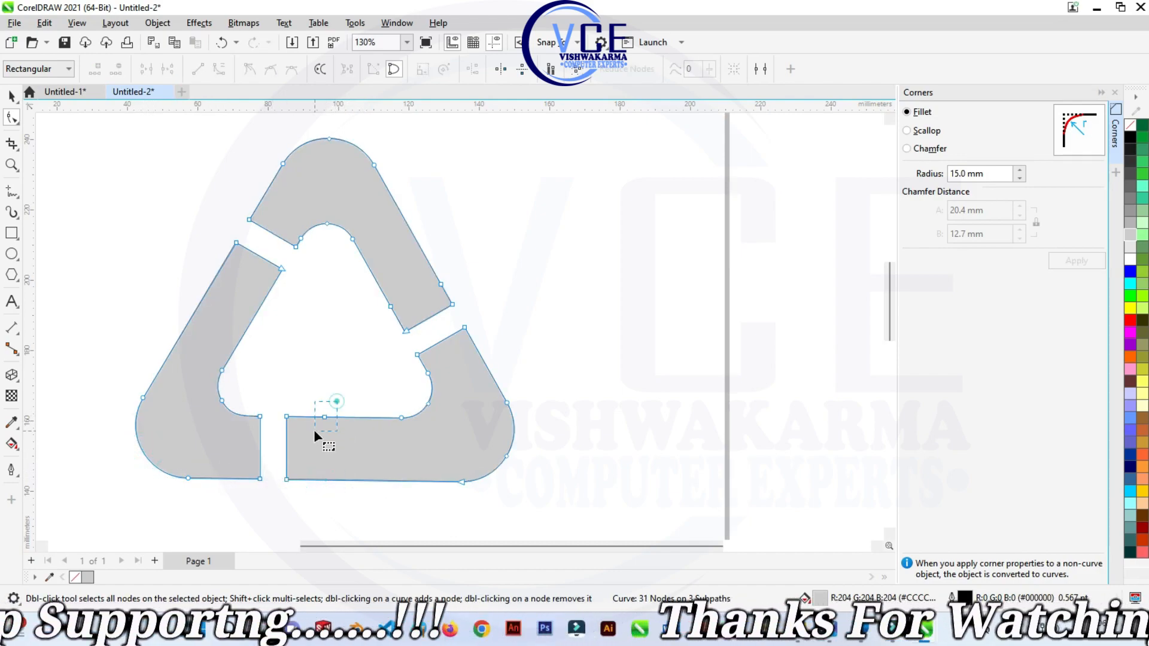
pyautogui.click(526, 444)
pyautogui.doubleClick(428, 374)
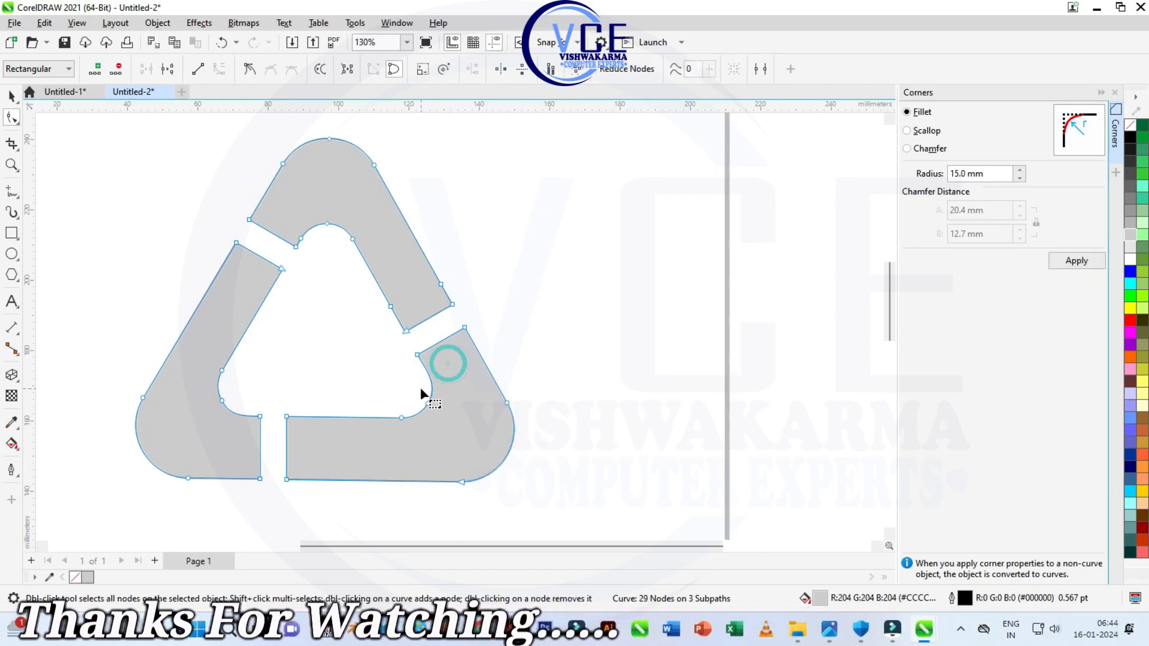
pyautogui.doubleClick(401, 416)
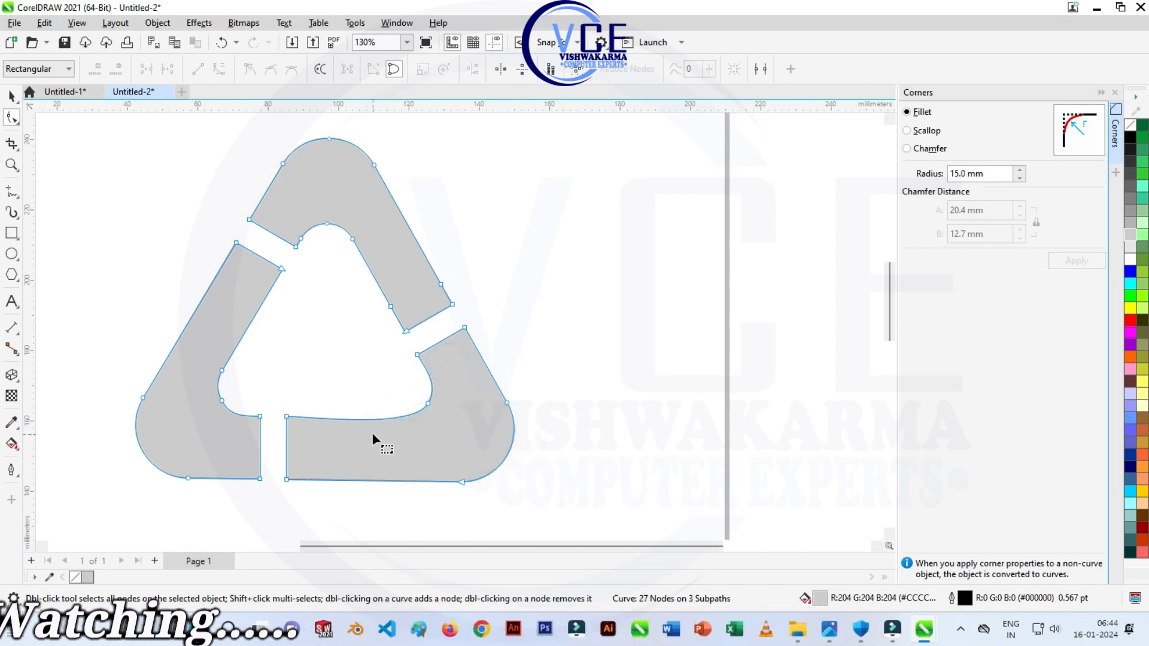
pyautogui.hotkey('ctrl', 'z')
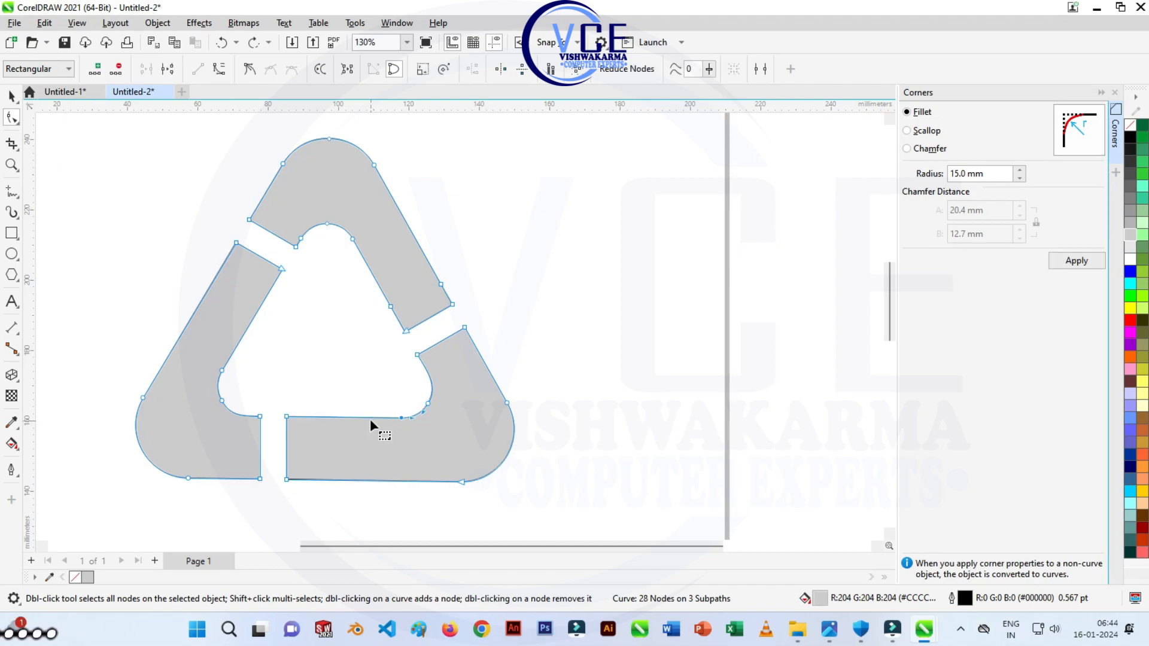
# Delete the extra nodes on the top piece's long straight edges, at its outer apex and at the left end of its inner bend
pyautogui.doubleClick(391, 307)
pyautogui.click(455, 289)
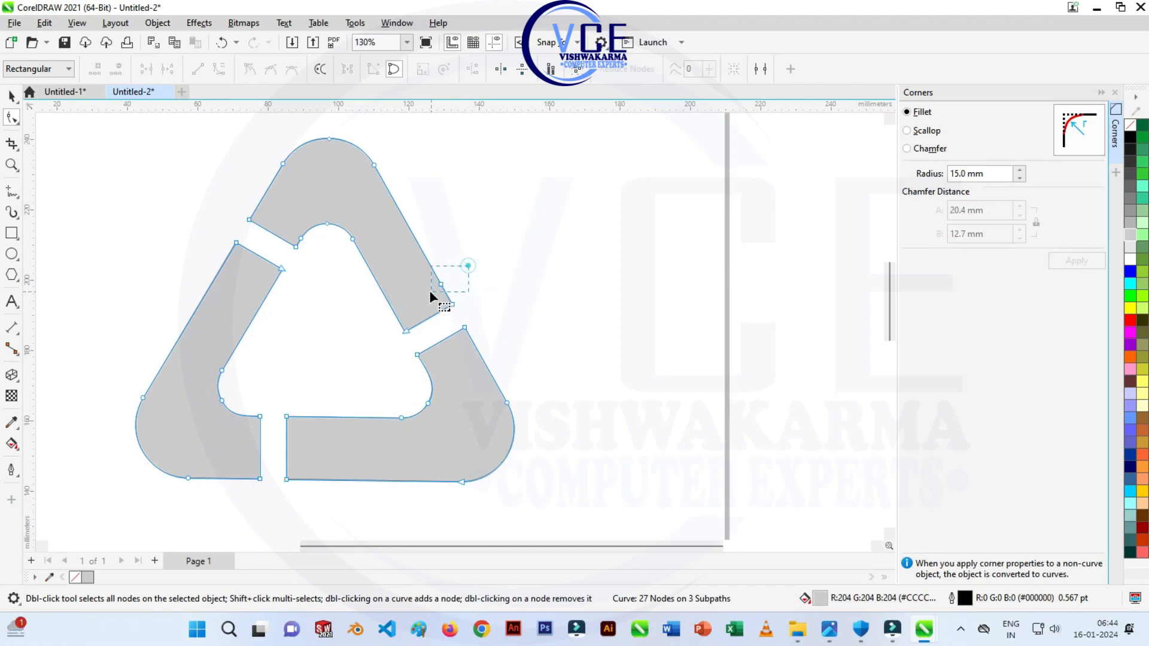
pyautogui.doubleClick(362, 231)
pyautogui.hotkey('ctrl', 'z')
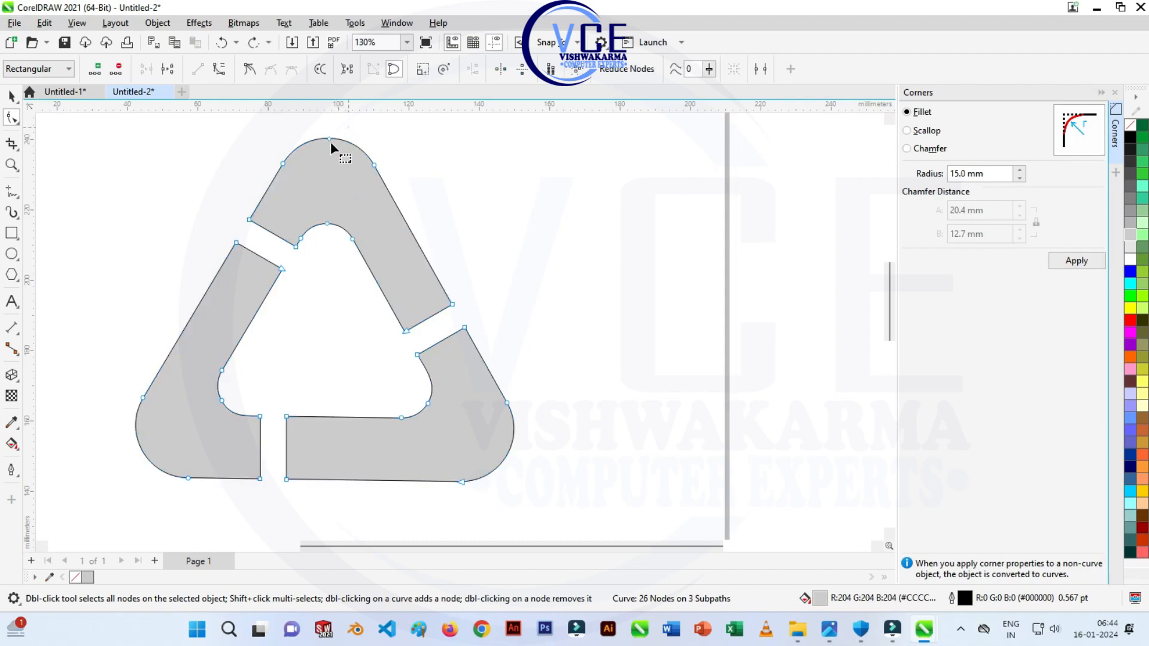
pyautogui.doubleClick(329, 140)
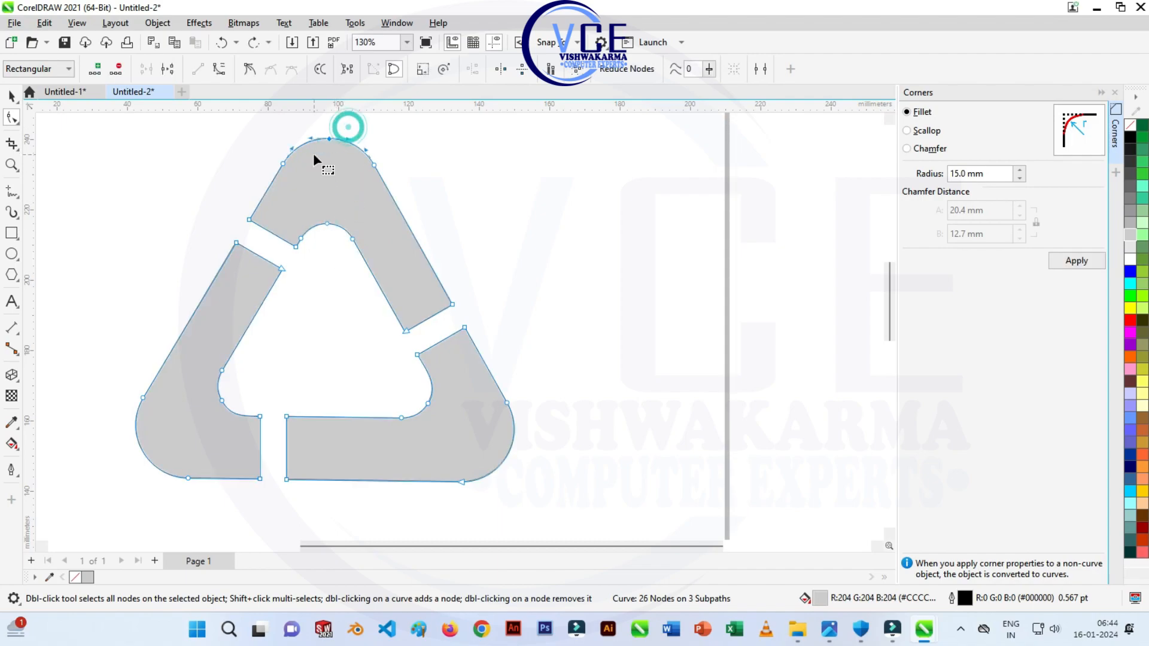
pyautogui.doubleClick(298, 240)
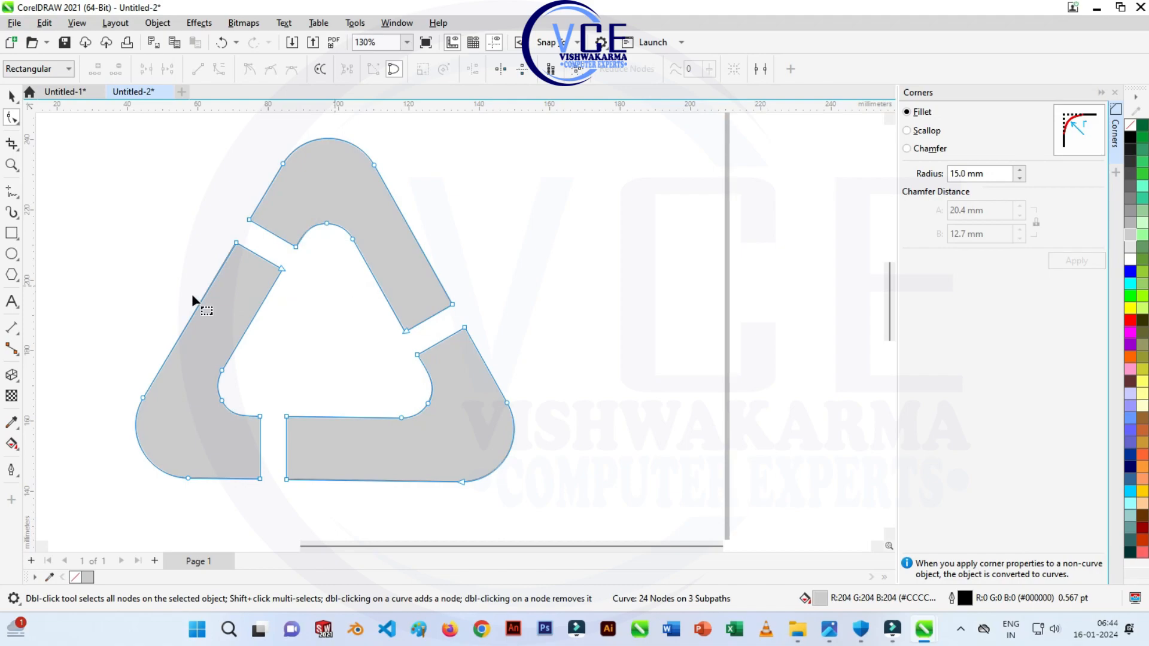
# Add perspective to the logo and move its two left perspective corners slightly inward and down by equal amounts, slanting the shape
pyautogui.click(11, 97)
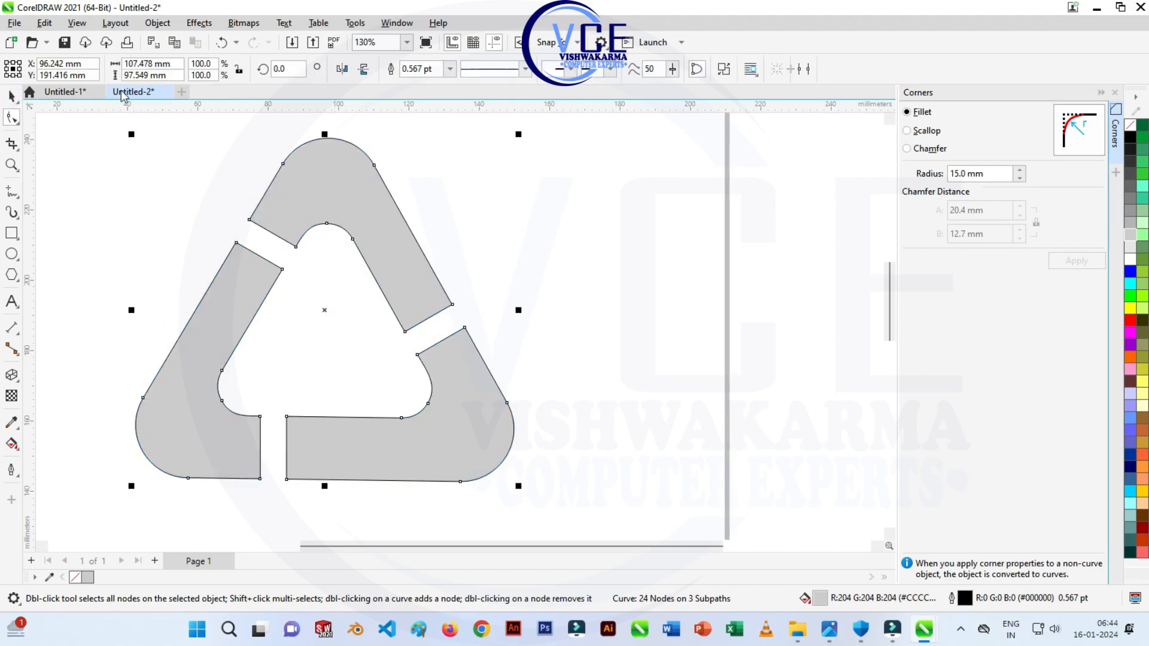
pyautogui.click(157, 23)
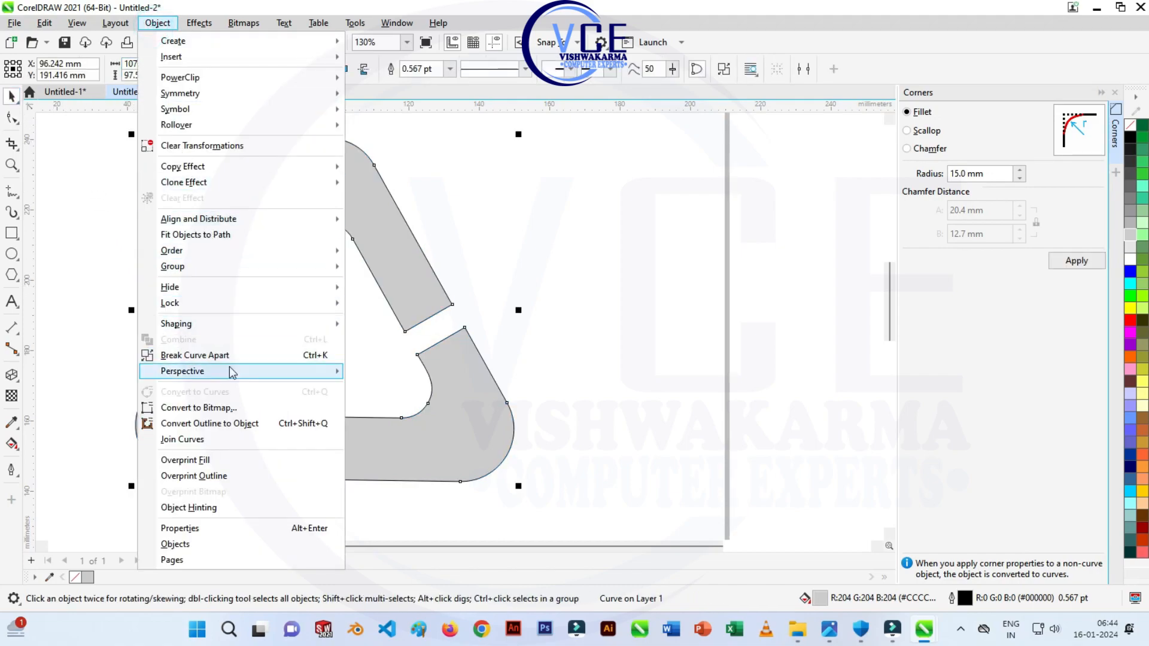
pyautogui.moveTo(231, 371)
pyautogui.click(390, 376)
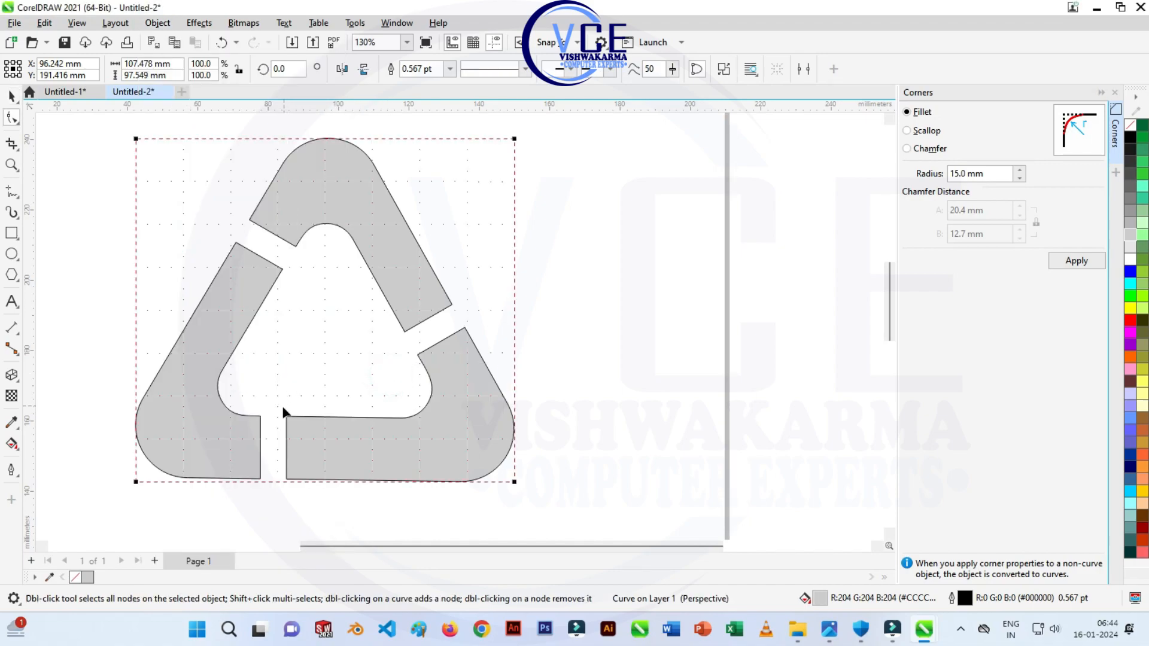
pyautogui.scroll(-2, 285, 411)
pyautogui.moveTo(178, 460); pyautogui.dragTo(187, 484)
pyautogui.moveTo(177, 234); pyautogui.dragTo(187, 257)
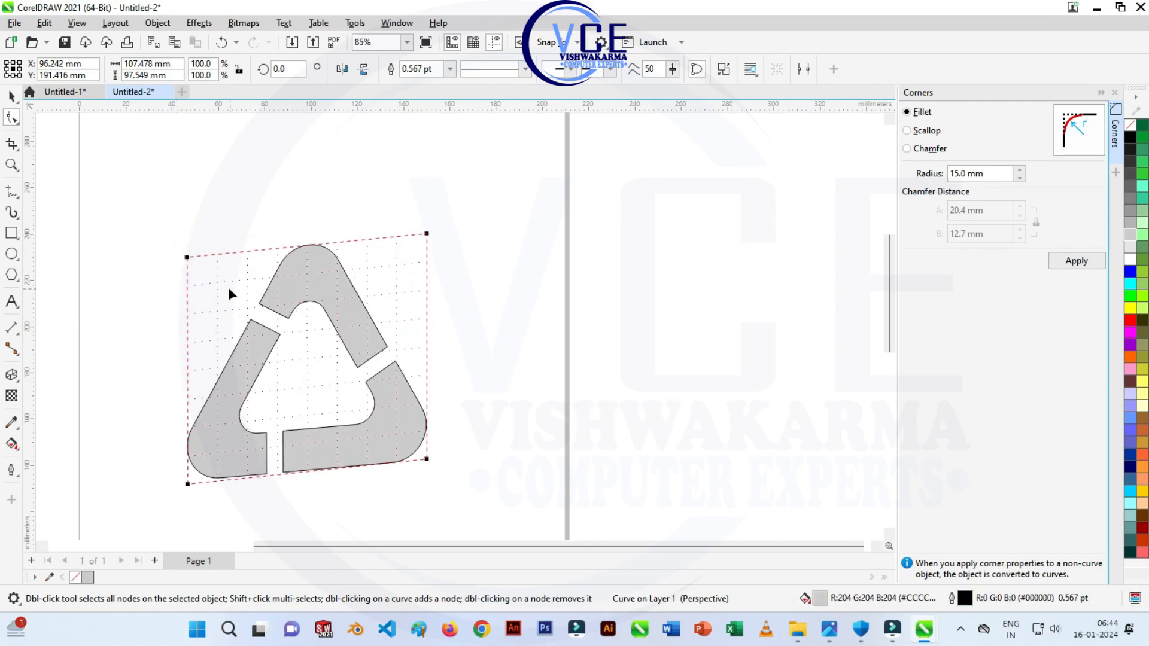
pyautogui.click(11, 97)
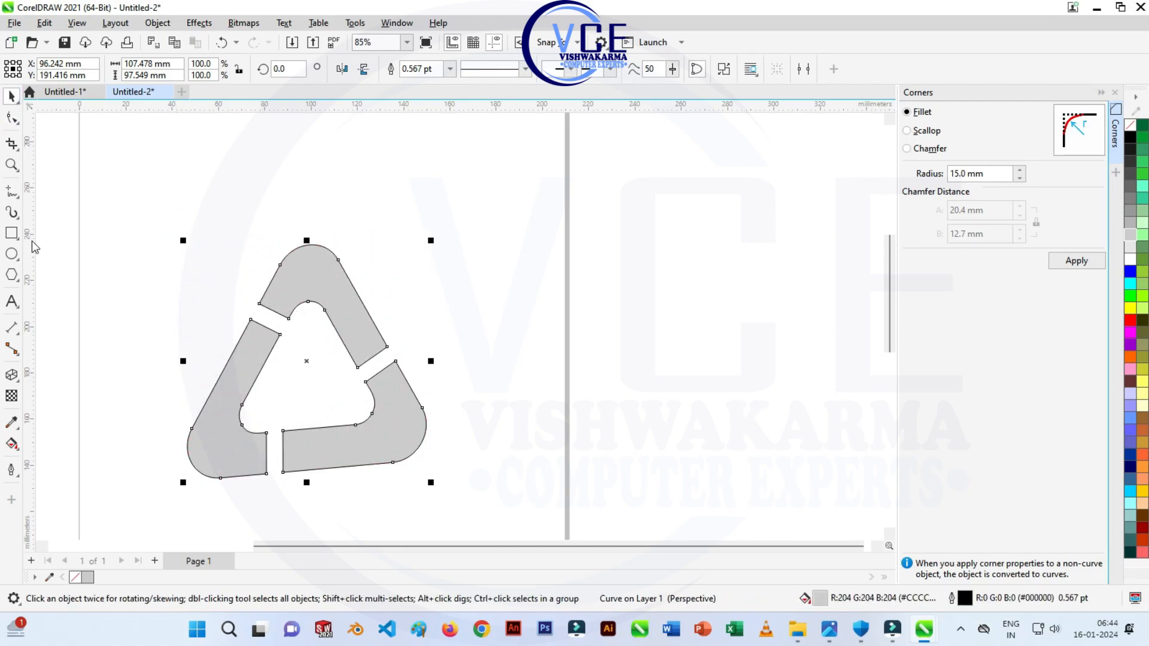
# Give the logo a fountain fill using the preset with horizontal white, light-blue and dark-blue bands
pyautogui.click(16, 449)
pyautogui.click(69, 440)
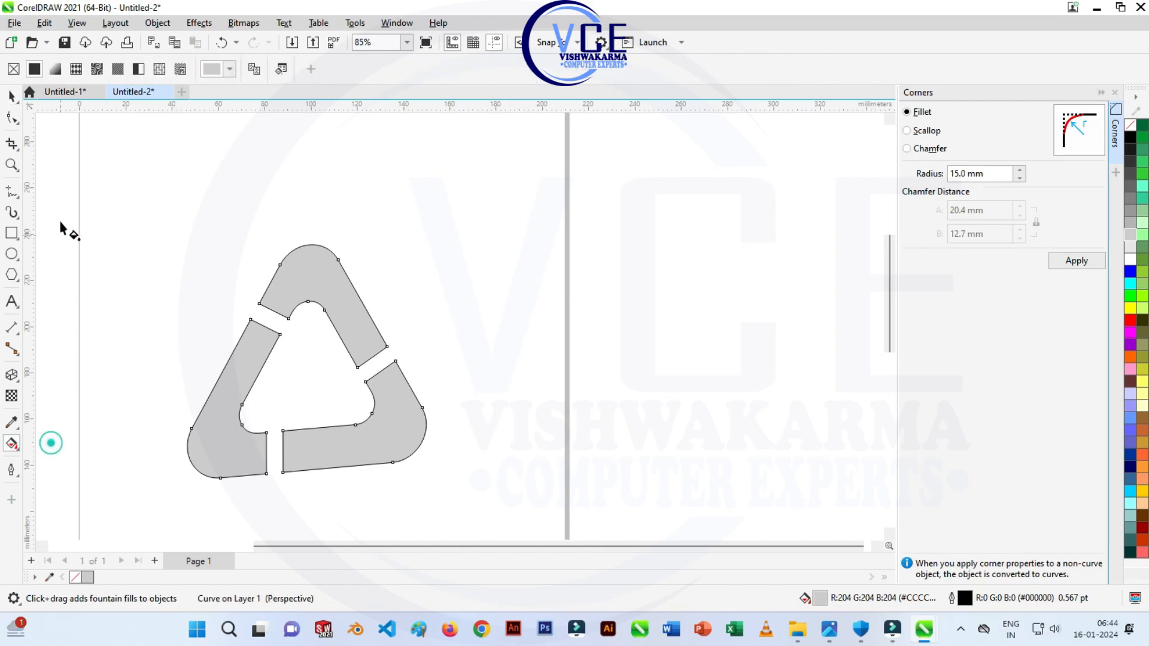
pyautogui.click(57, 69)
pyautogui.click(210, 69)
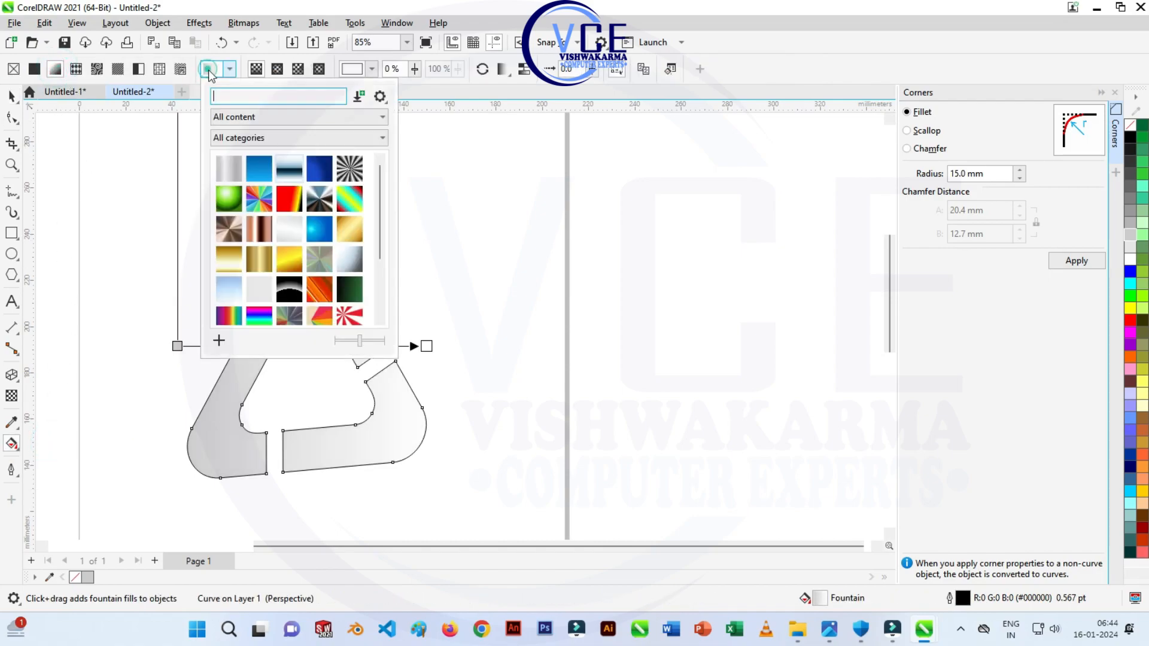
pyautogui.click(286, 164)
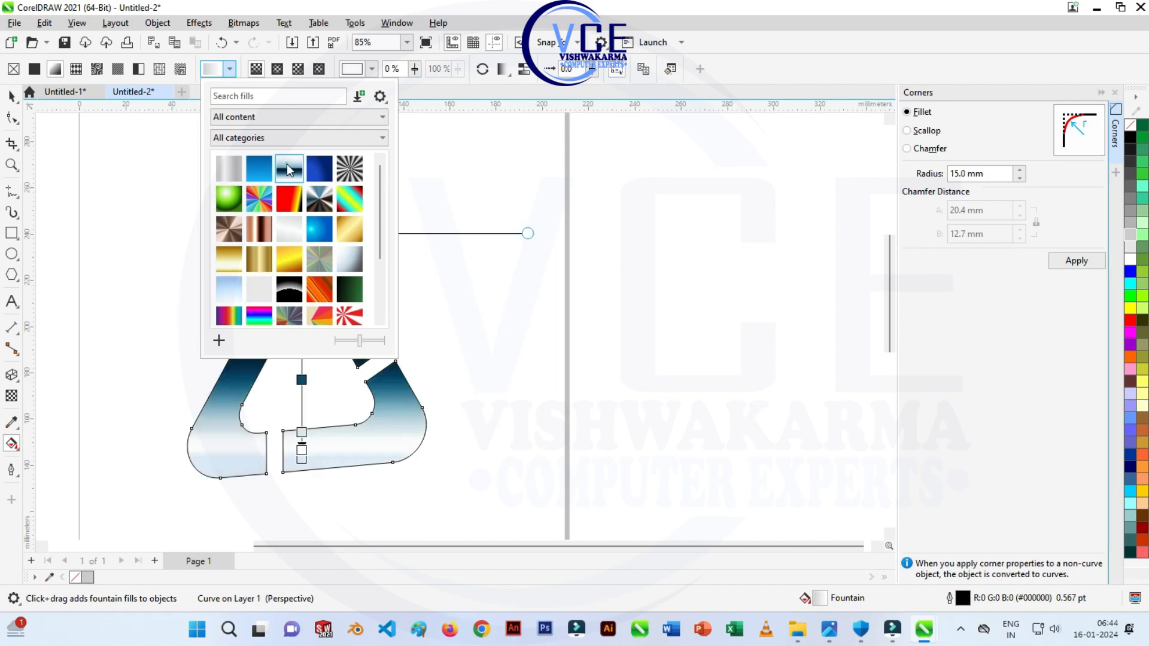
pyautogui.click(421, 199)
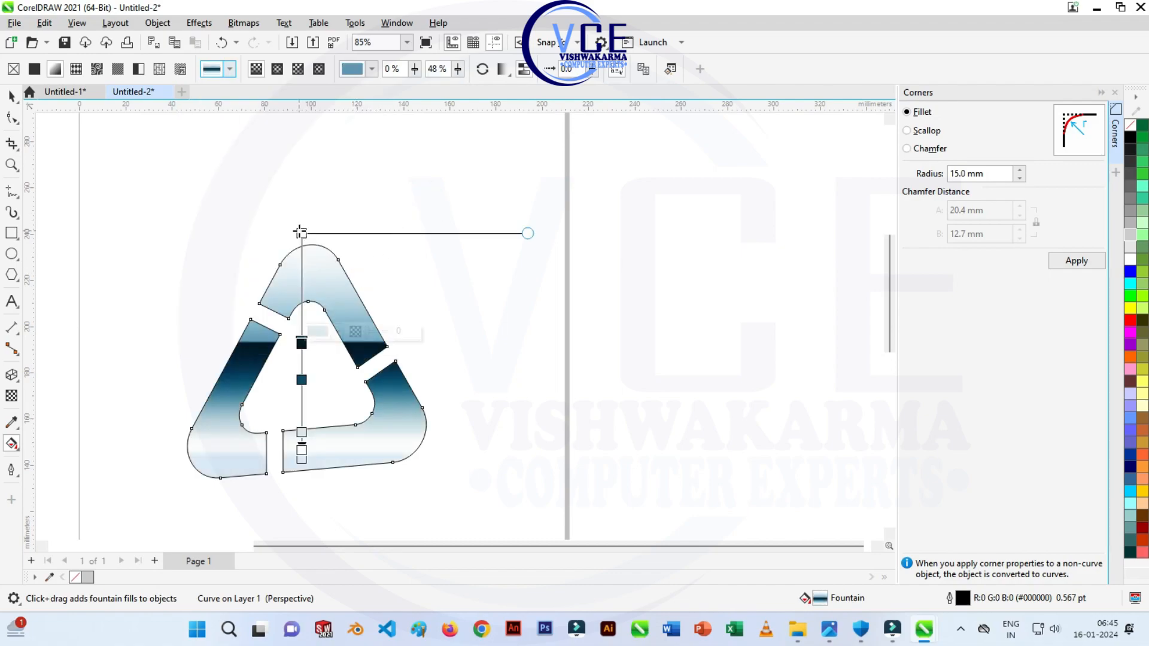
# Move the fountain fill's medium-blue color node up to the 34% position and shift the dark node slightly down
pyautogui.click(302, 233)
pyautogui.moveTo(301, 346); pyautogui.dragTo(306, 311)
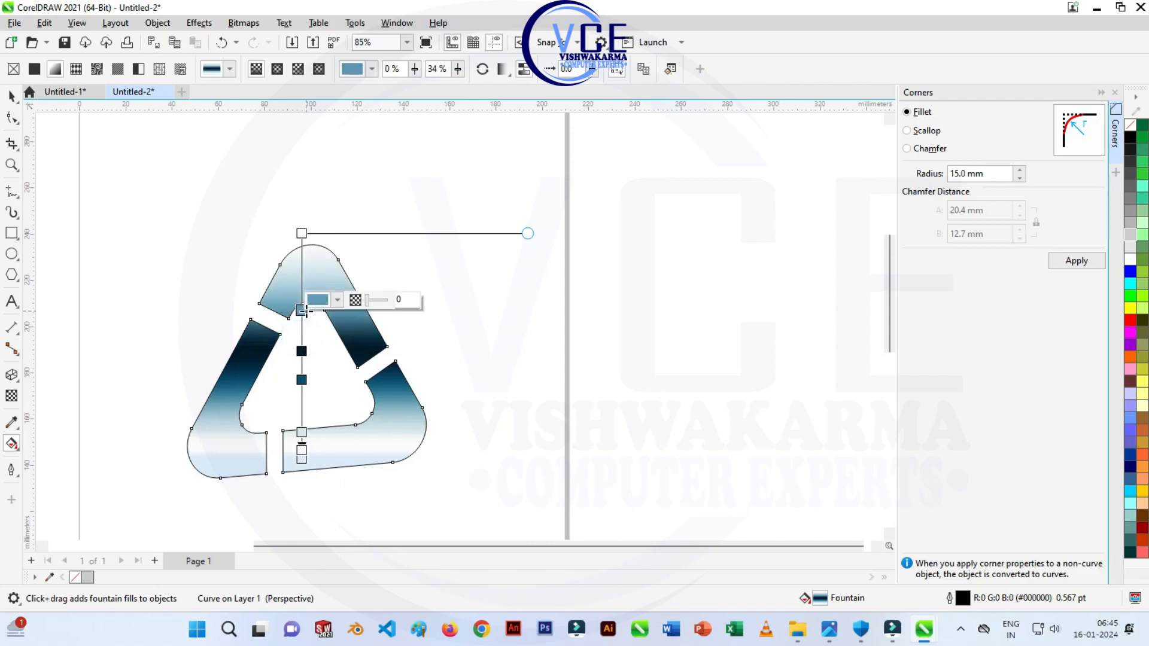
pyautogui.click(302, 380)
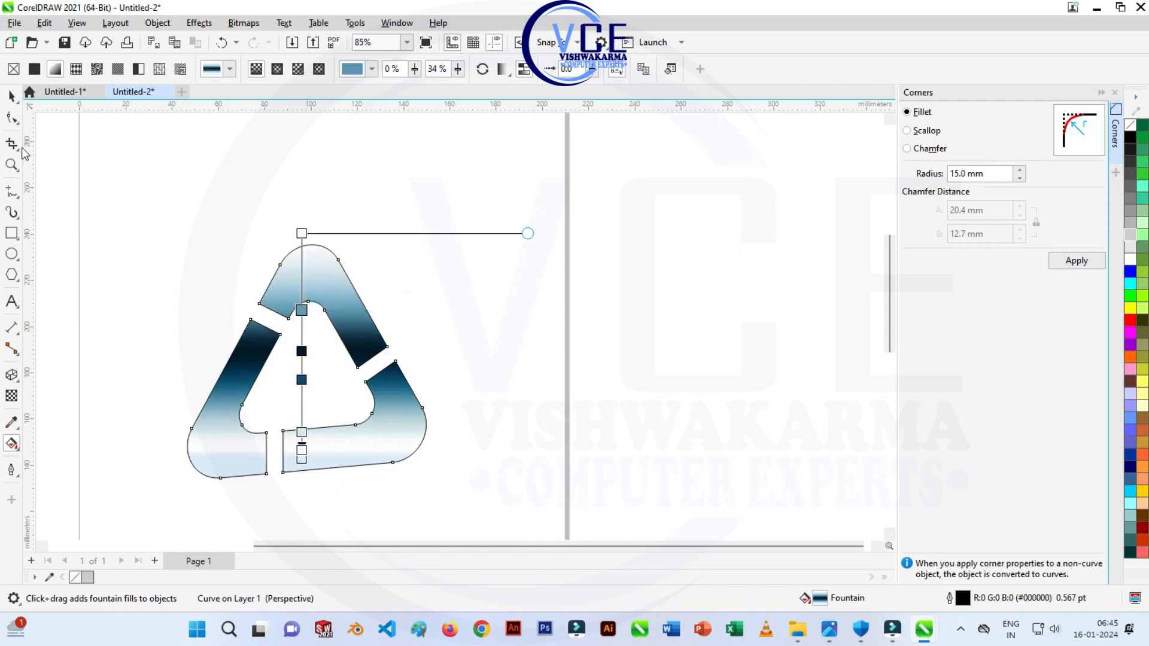
# Remove the outline from the gradient-filled logo
pyautogui.click(12, 96)
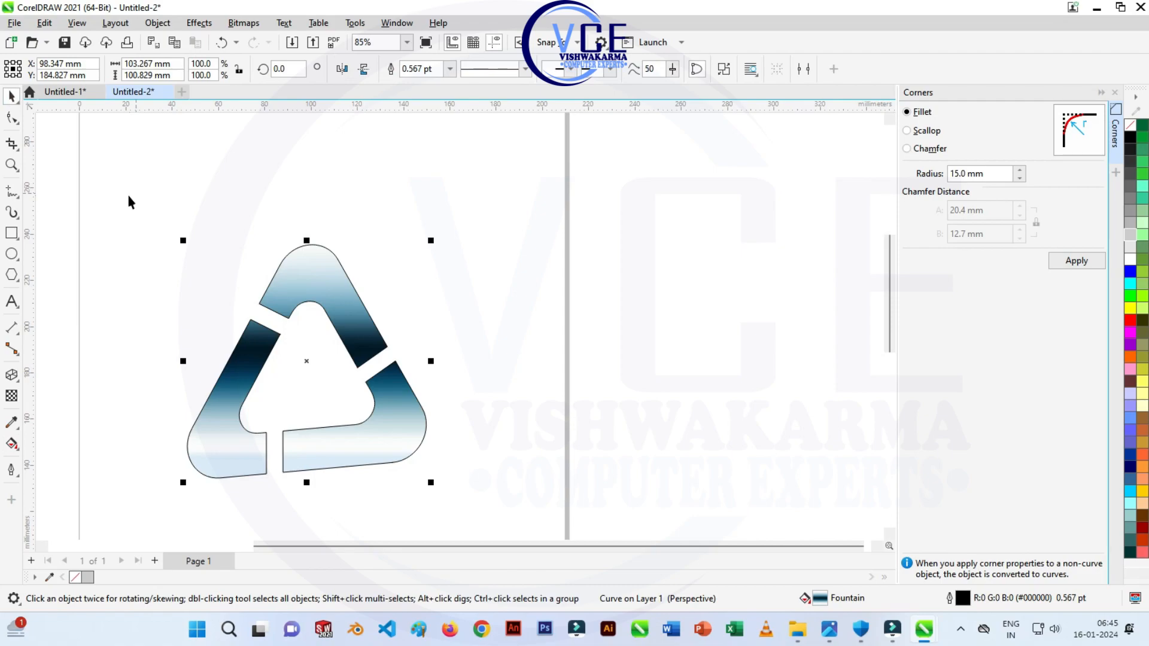
pyautogui.rightClick(1133, 130)
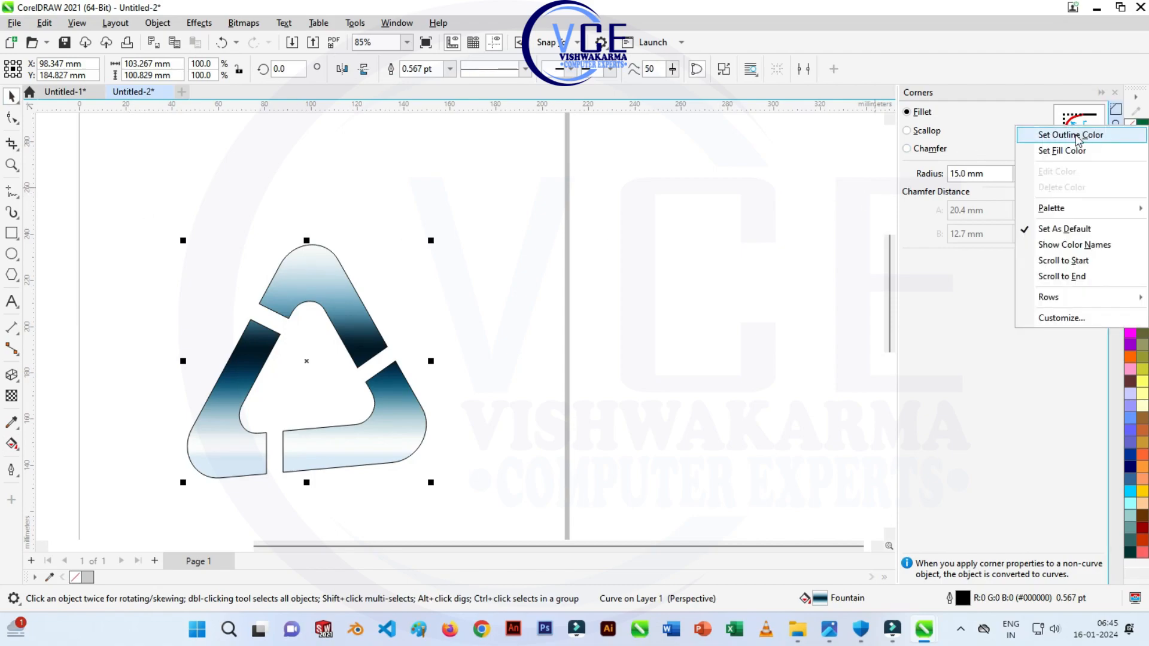
pyautogui.click(1054, 133)
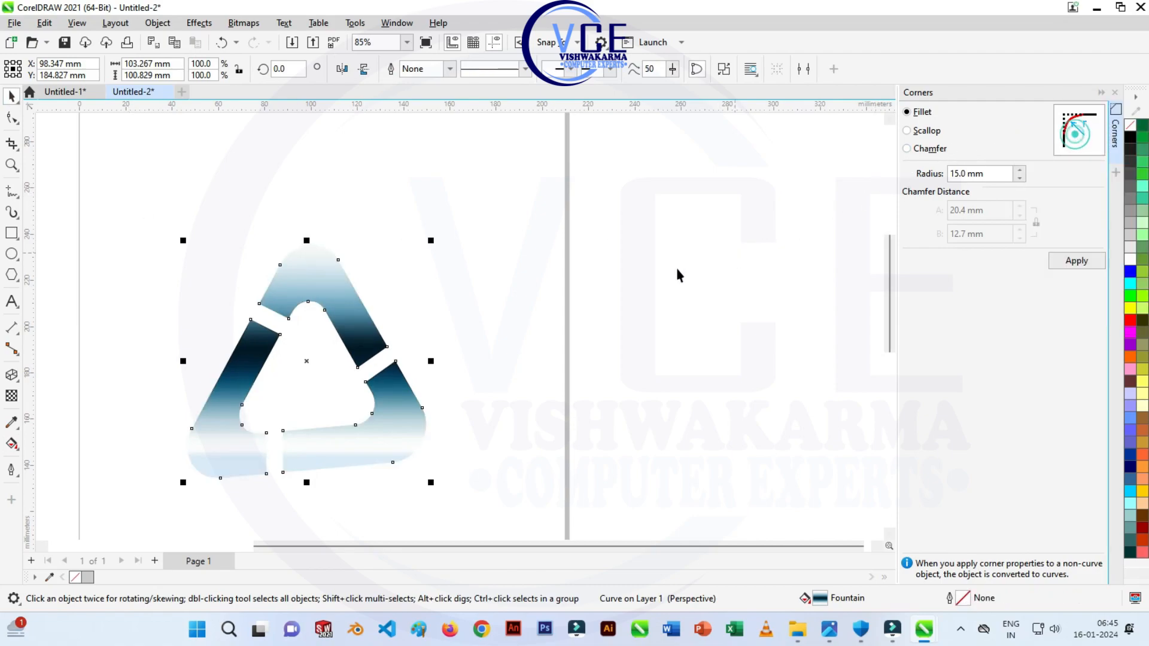
# Extrude the logo toward its upper left and change the extrusion type to parallel, with the depth running behind the front face
pyautogui.click(12, 376)
pyautogui.moveTo(307, 295); pyautogui.dragTo(180, 231)
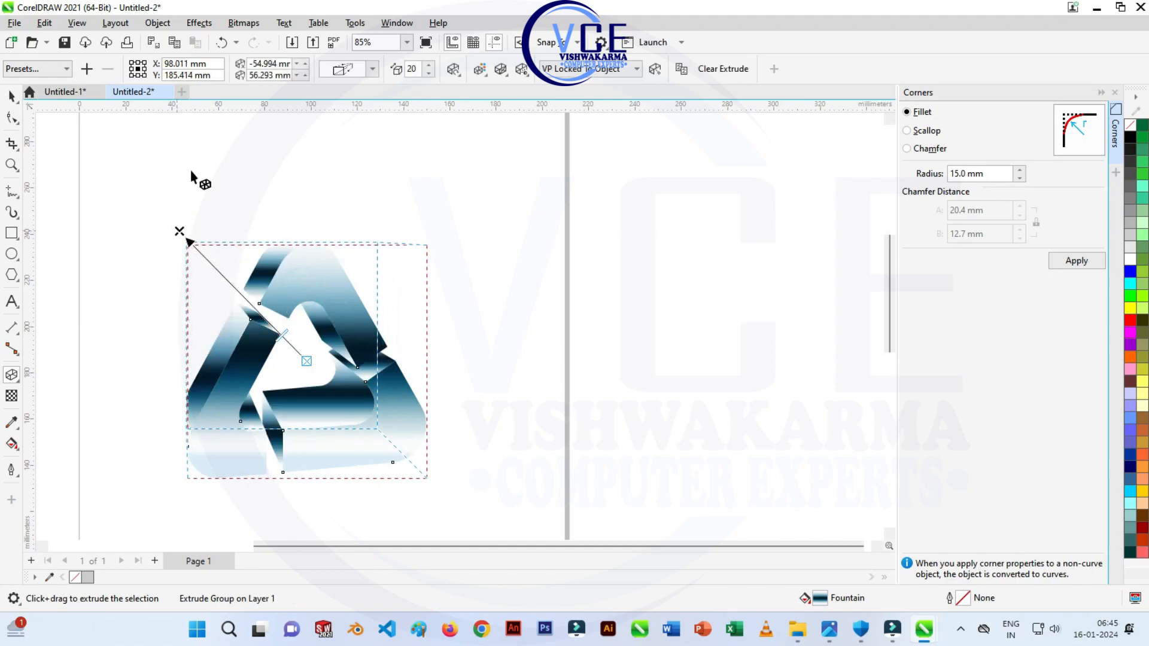
pyautogui.click(373, 68)
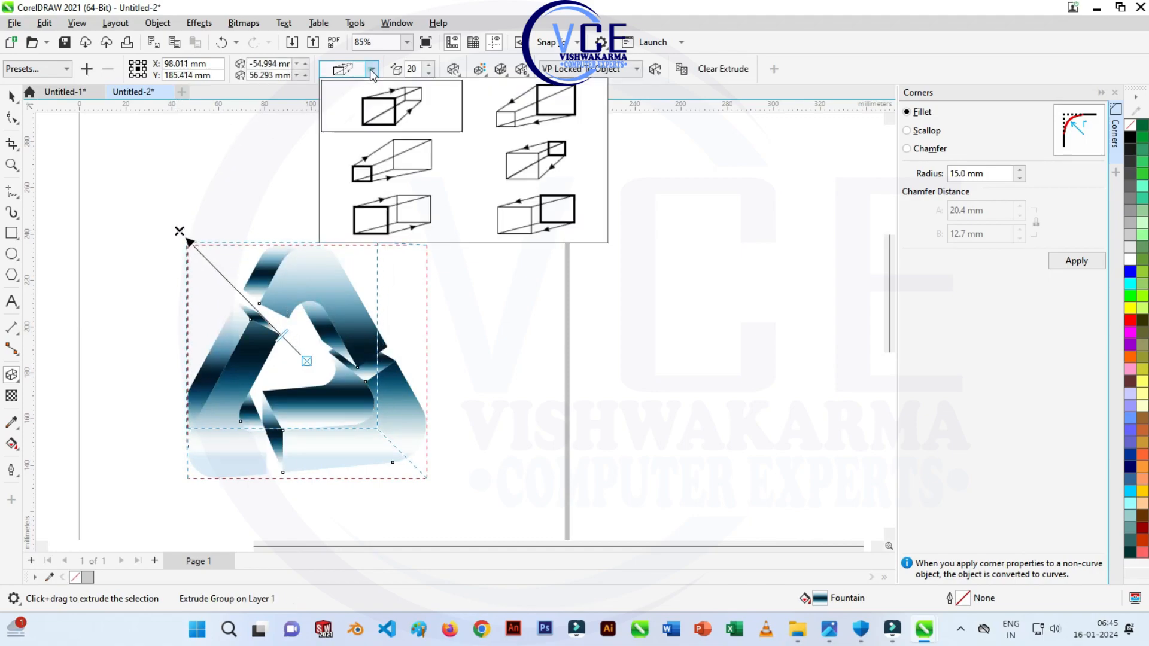
pyautogui.click(383, 205)
# Shorten the extrusion's depth to an offset of about -16.8 mm horizontally and 11.6 mm vertically, then deselect the logo
pyautogui.moveTo(179, 231); pyautogui.dragTo(260, 333)
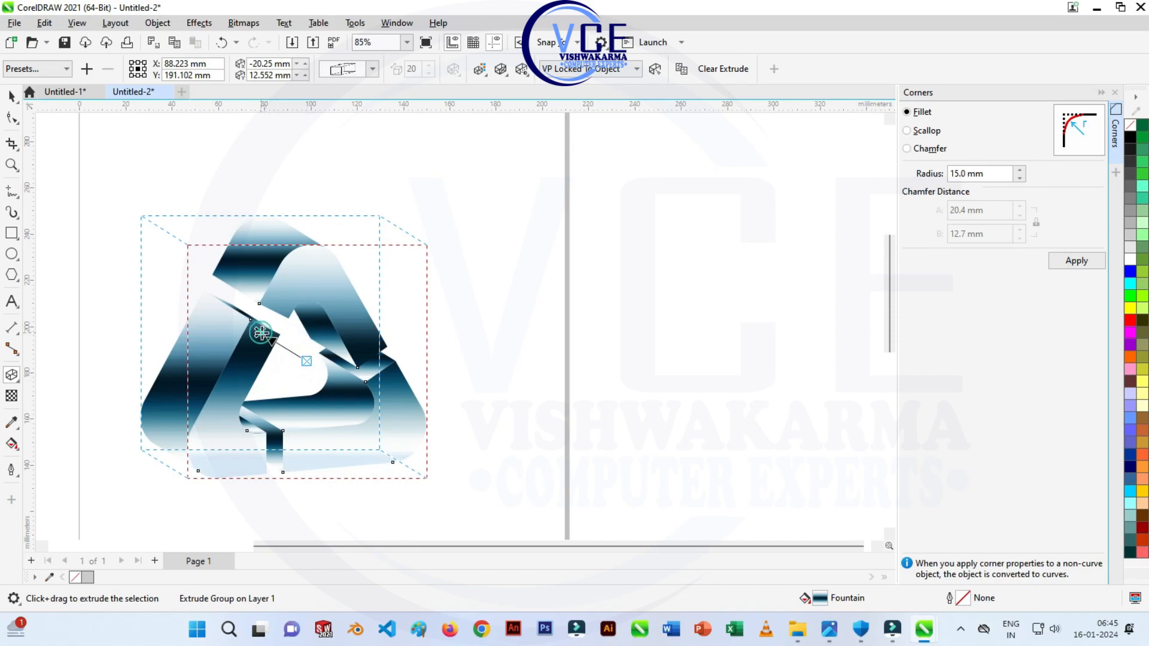
pyautogui.moveTo(261, 333); pyautogui.dragTo(268, 336)
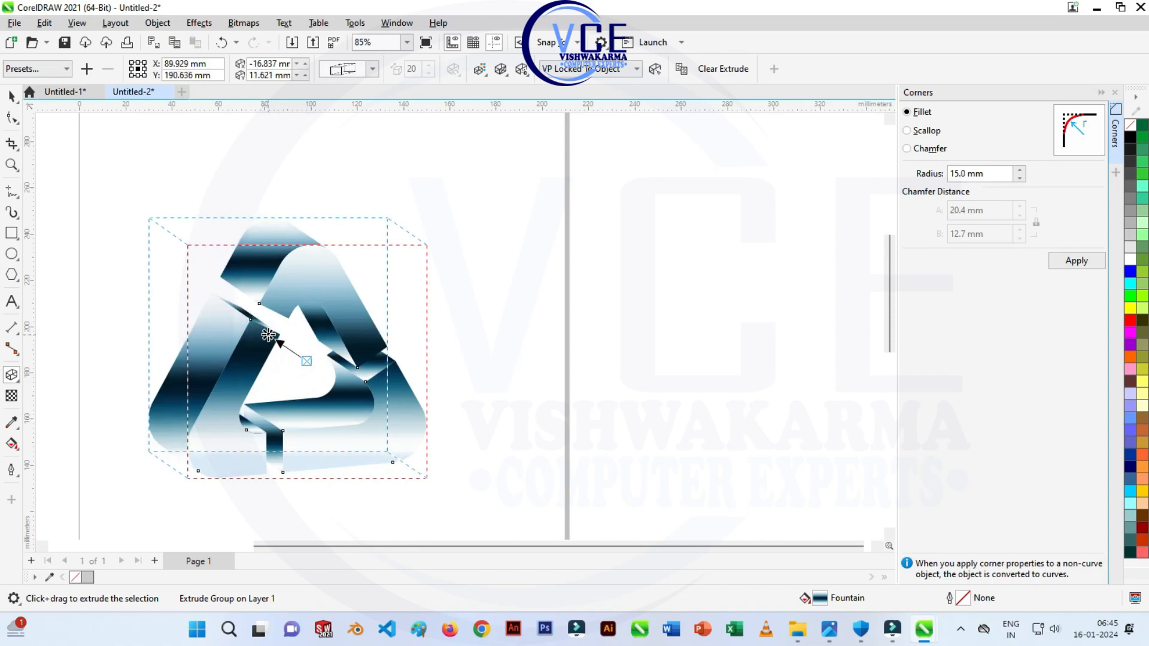
pyautogui.scroll(-1, 190, 175)
pyautogui.scroll(1, 313, 298)
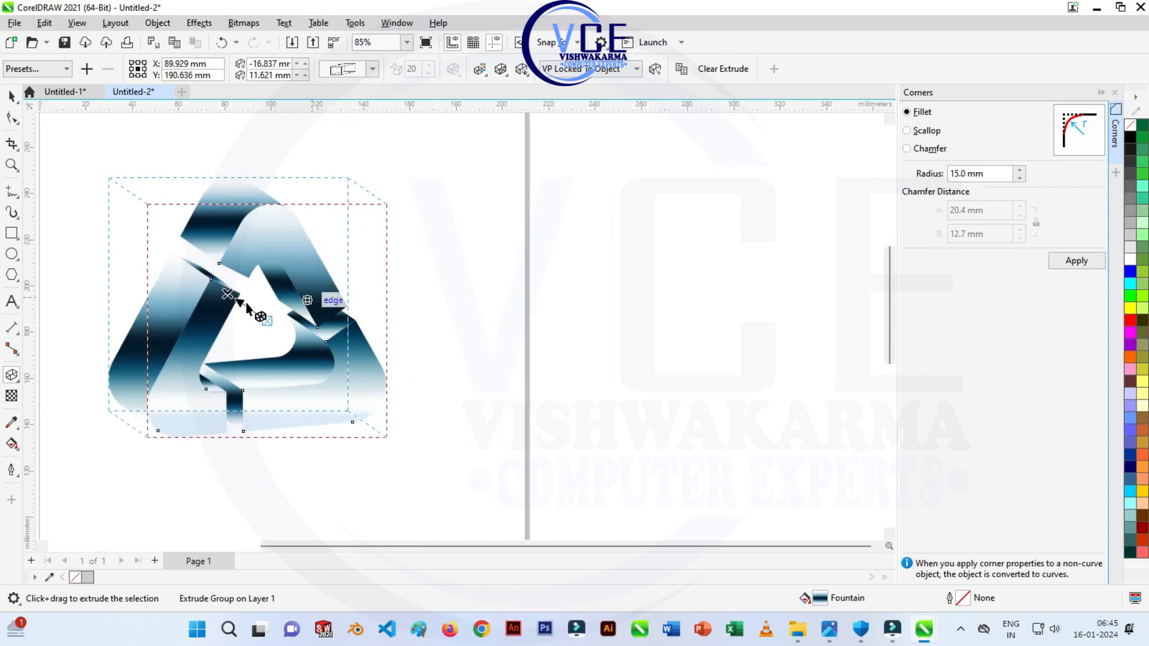
pyautogui.click(11, 96)
pyautogui.click(488, 206)
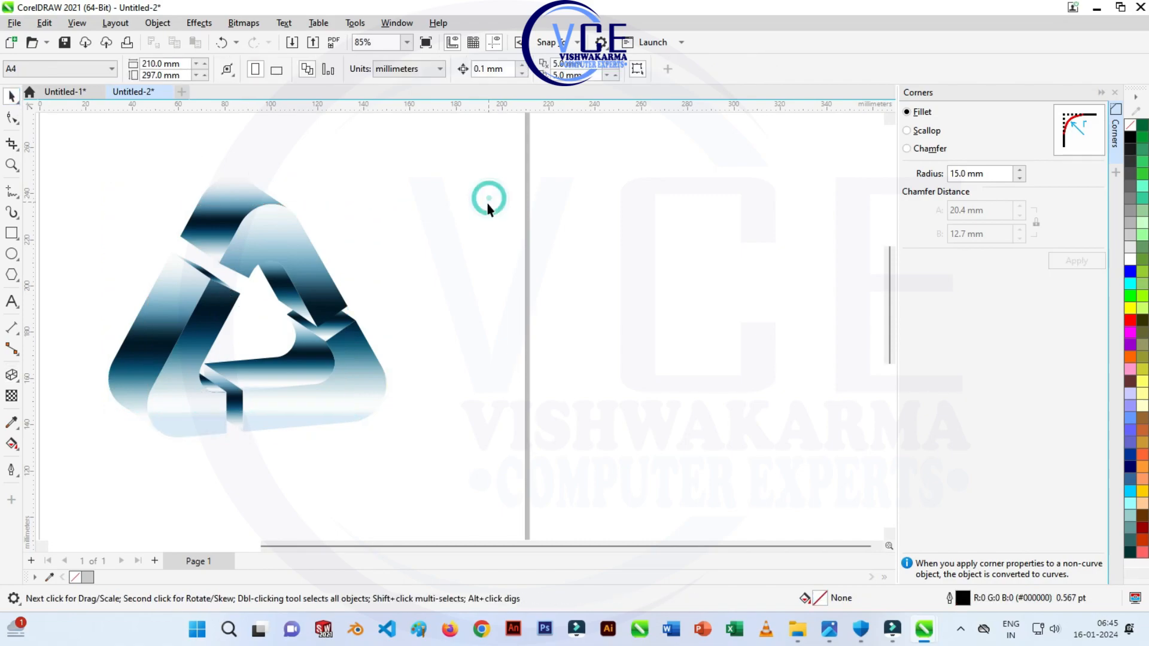
# Break the logo's extrude group apart so the extruded sides separate from the front face
pyautogui.click(256, 239)
pyautogui.rightClick(256, 238)
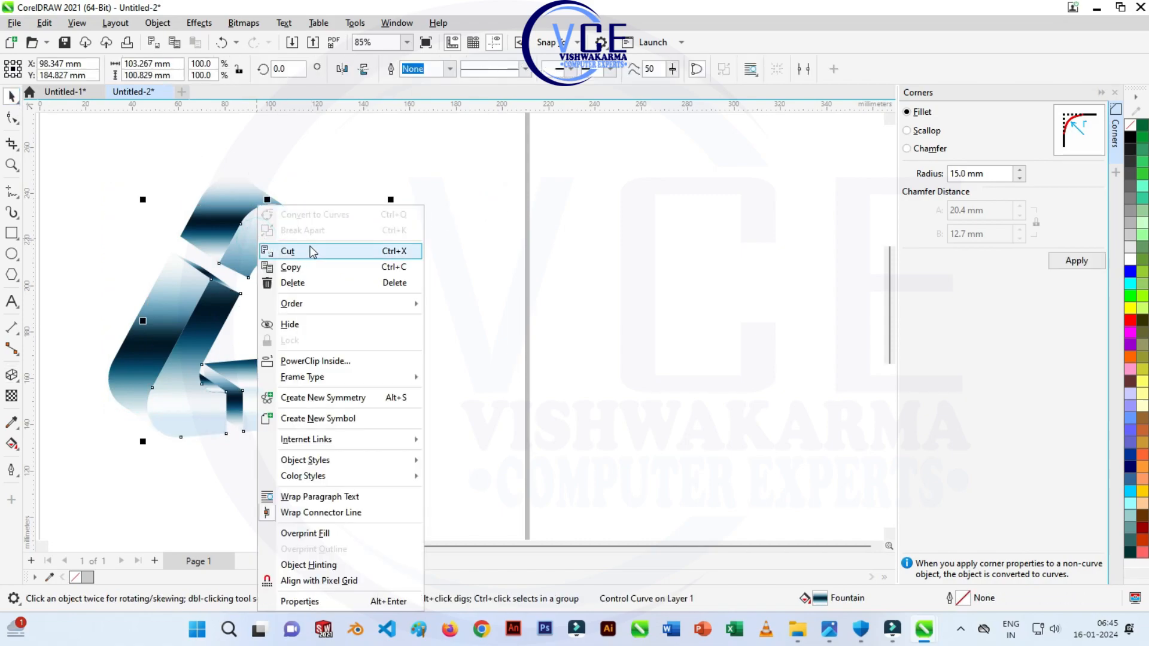
pyautogui.click(207, 230)
pyautogui.rightClick(207, 230)
pyautogui.click(231, 236)
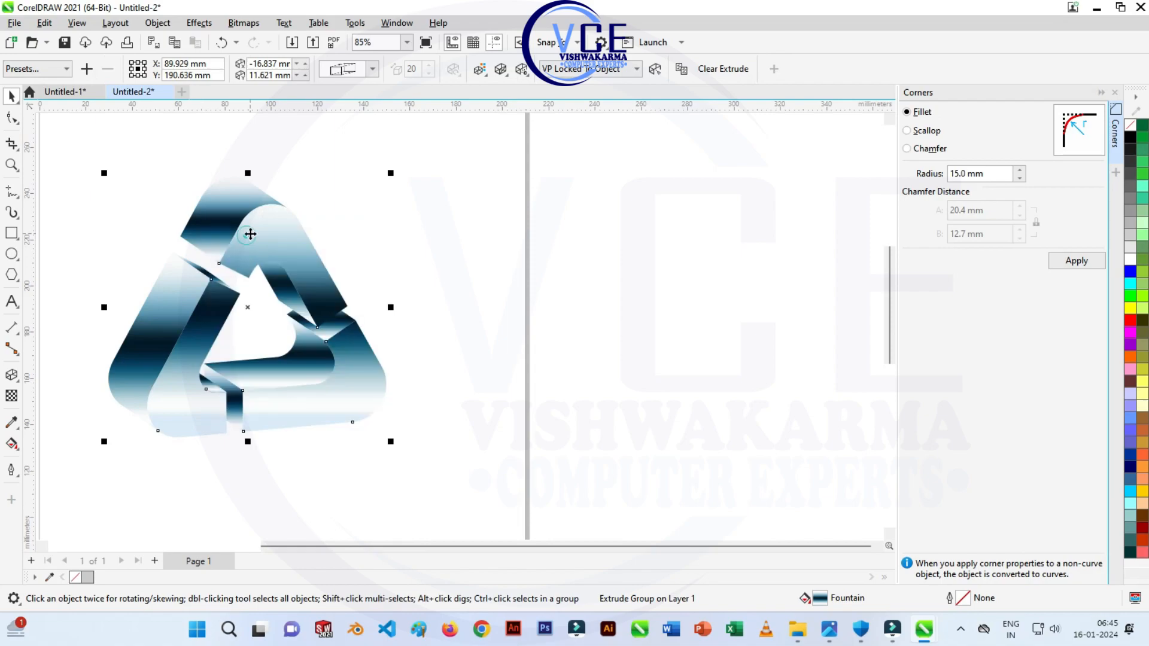
# Ungroup all the separated extrusion side faces into individual objects
pyautogui.click(307, 172)
pyautogui.rightClick(244, 232)
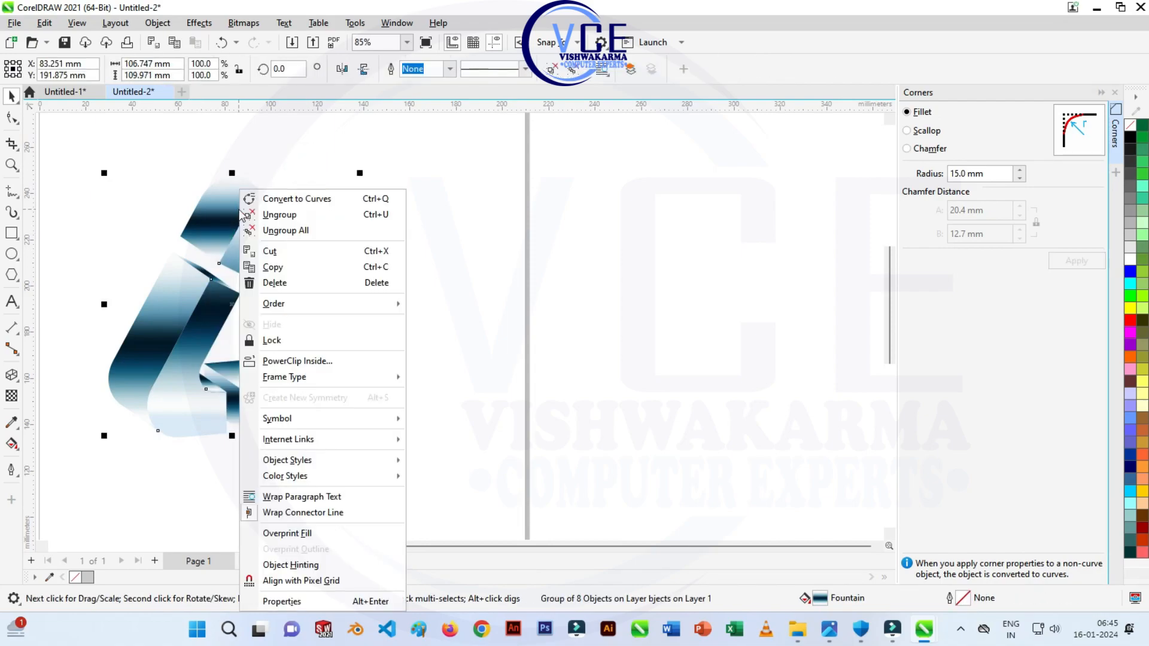
pyautogui.click(282, 231)
pyautogui.click(306, 181)
# Angle the fountain fill of the top piece's outer side face so it runs from its top down to its lower-left corner
pyautogui.click(225, 207)
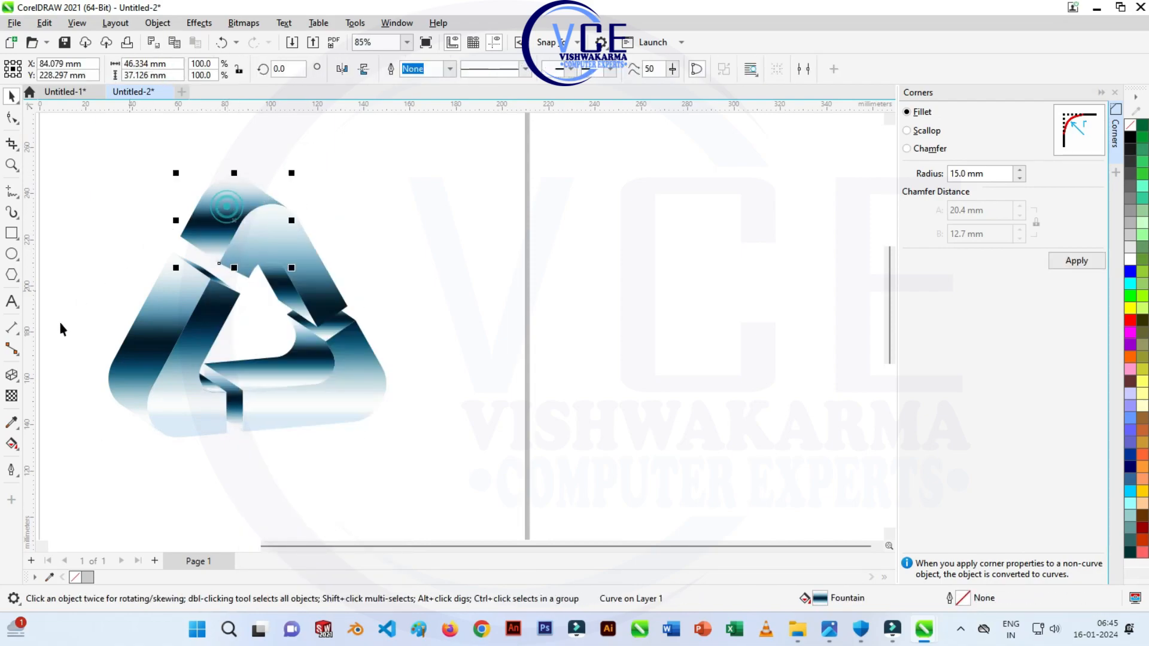
pyautogui.click(12, 443)
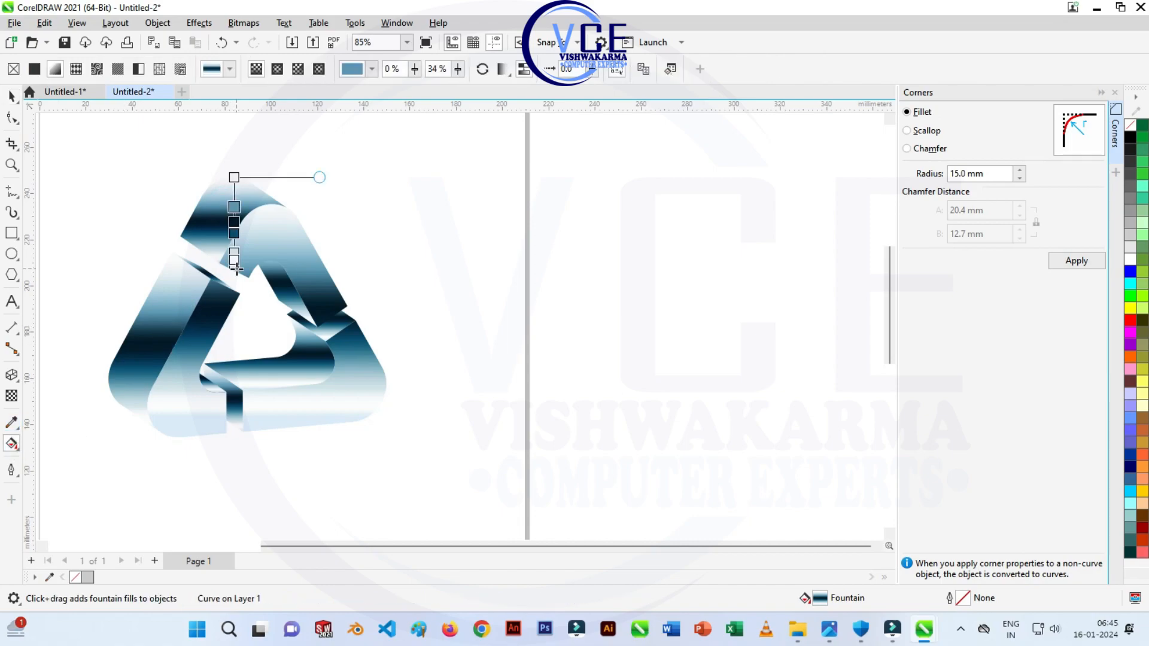
pyautogui.moveTo(235, 264); pyautogui.dragTo(193, 244)
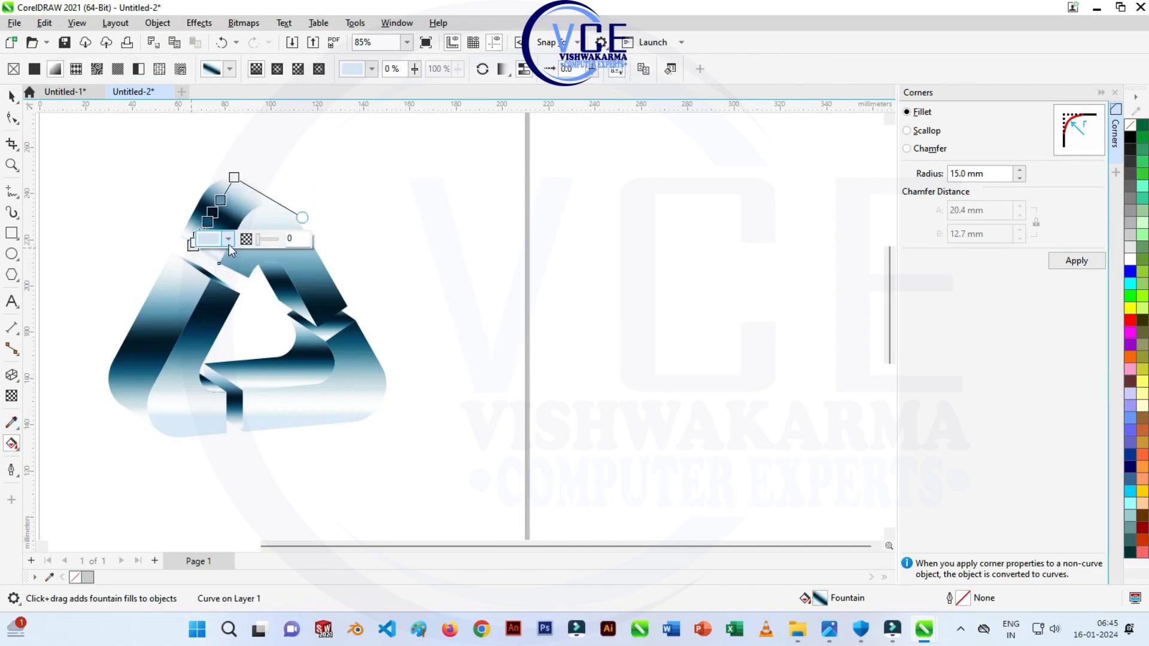
# Extend the fountain fill past the top piece's outer side face and angle the left piece's outer side fill along its length
pyautogui.moveTo(234, 177); pyautogui.dragTo(262, 162)
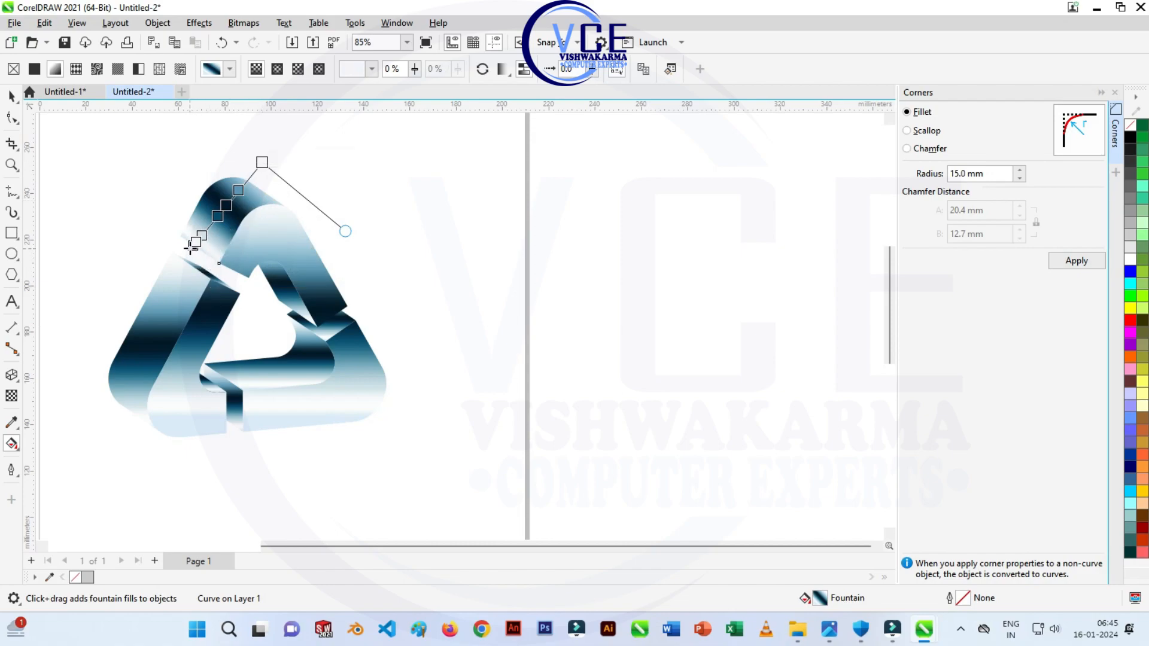
pyautogui.moveTo(192, 243)
pyautogui.mouseDown()
pyautogui.moveTo(159, 423)
pyautogui.moveTo(115, 434)
pyautogui.mouseUp()
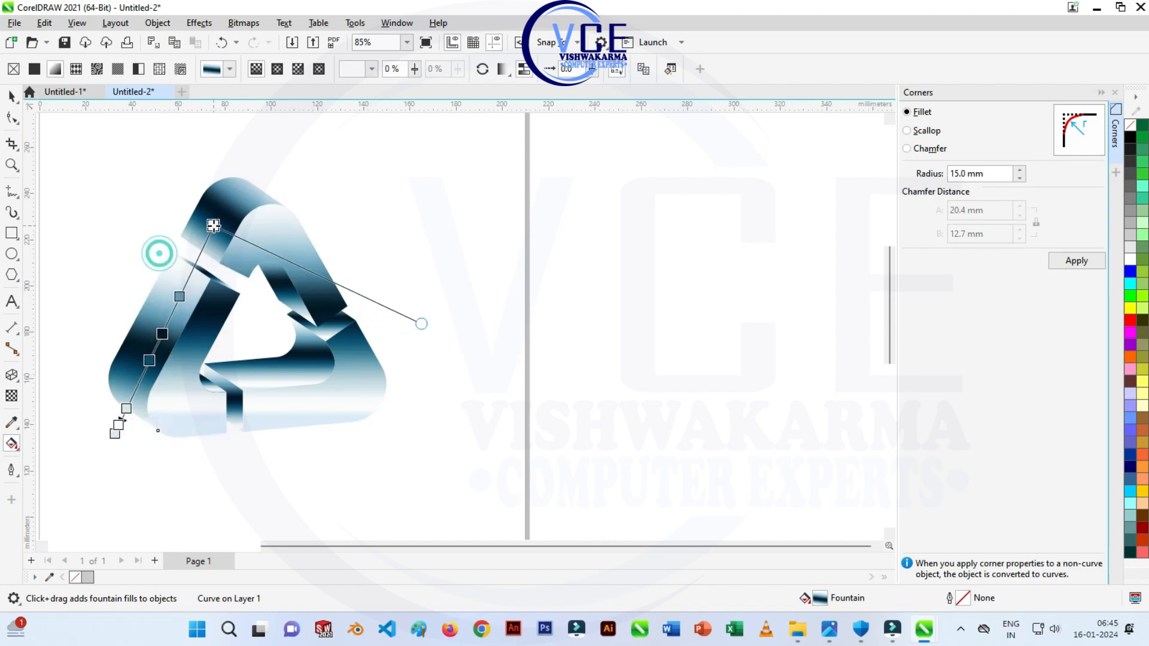
pyautogui.moveTo(159, 252); pyautogui.dragTo(214, 227)
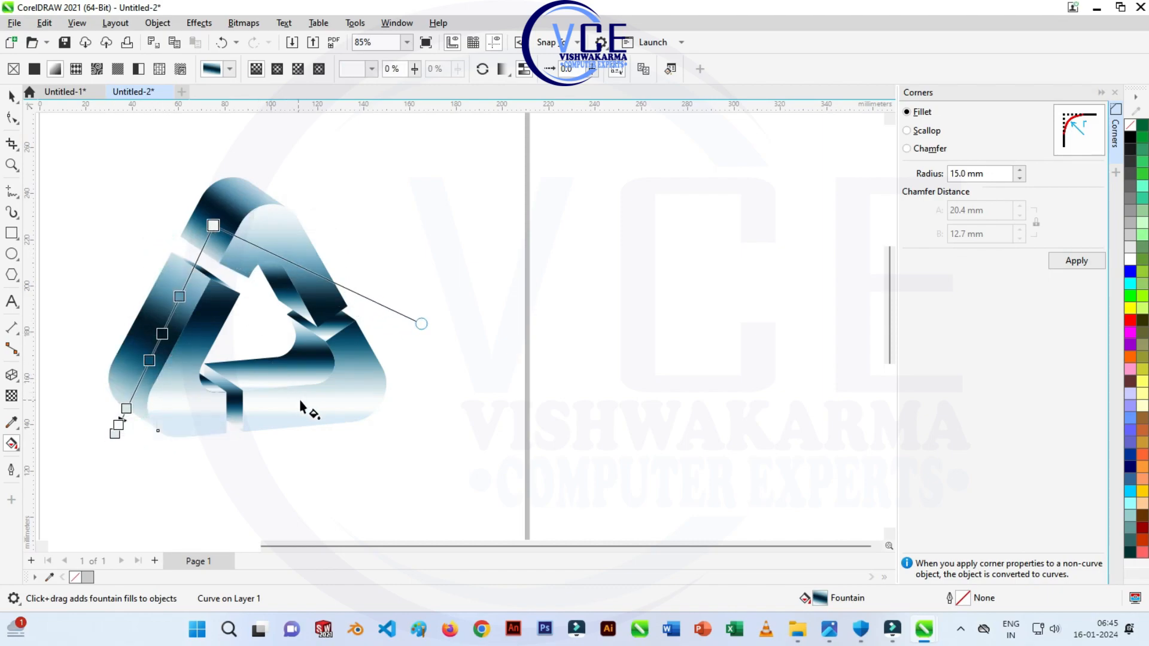
# Angle the fountain fills diagonally across the inner side faces of the lower-right piece and the top piece, then deselect
pyautogui.click(297, 369)
pyautogui.moveTo(270, 314); pyautogui.dragTo(311, 339)
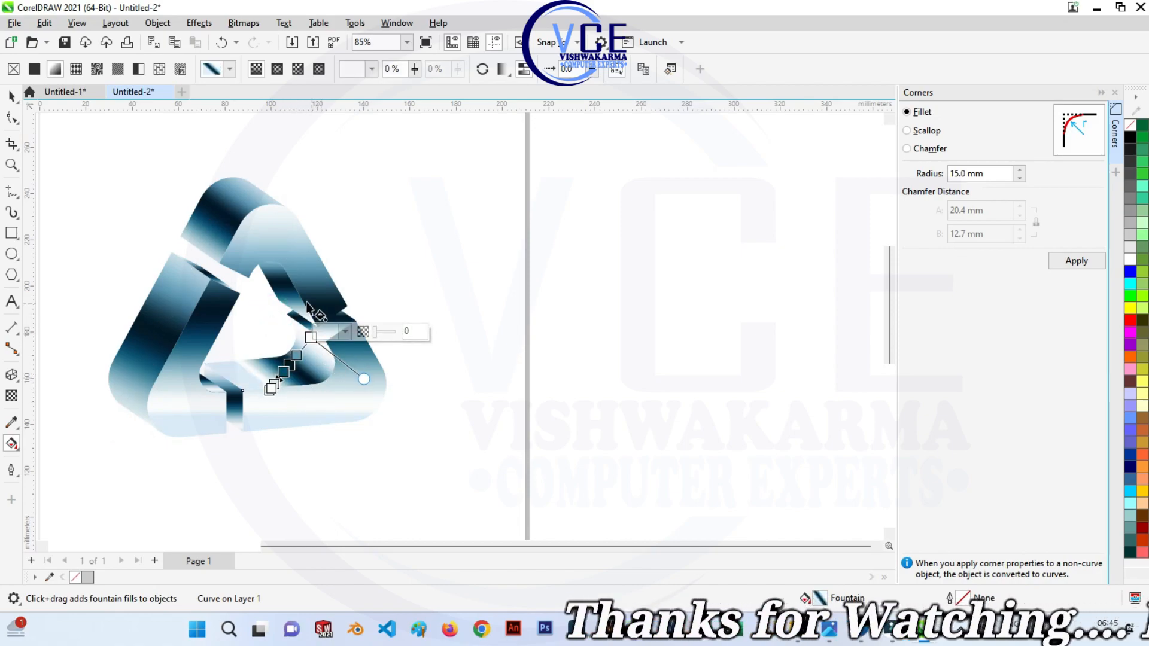
pyautogui.click(280, 284)
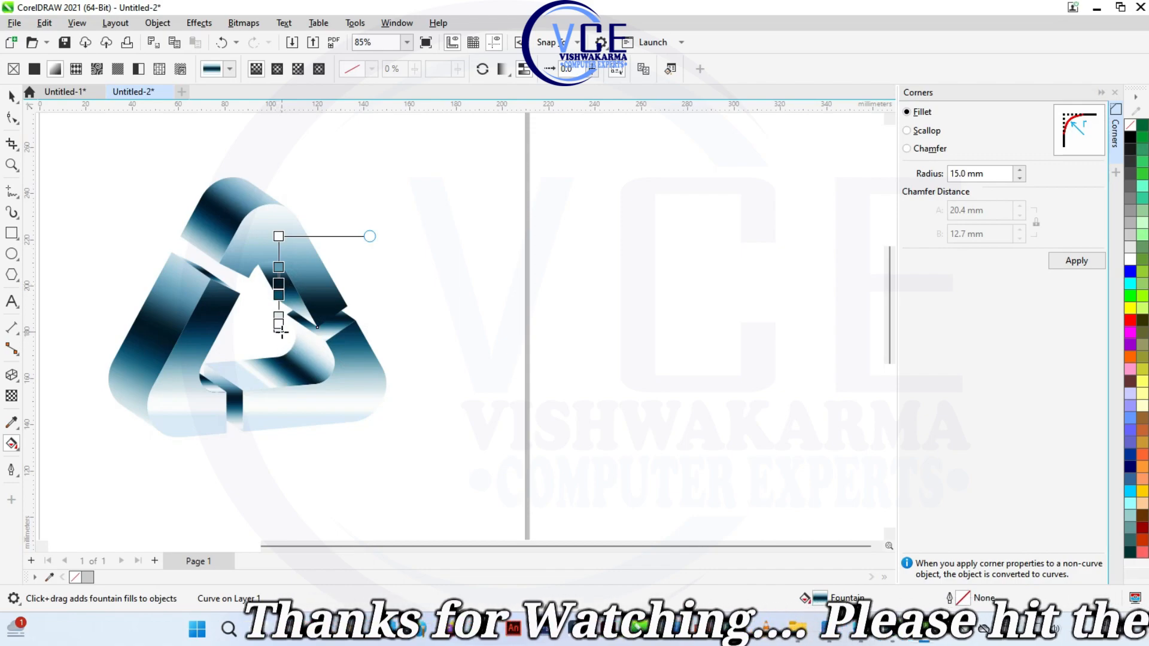
pyautogui.moveTo(278, 328); pyautogui.dragTo(209, 313)
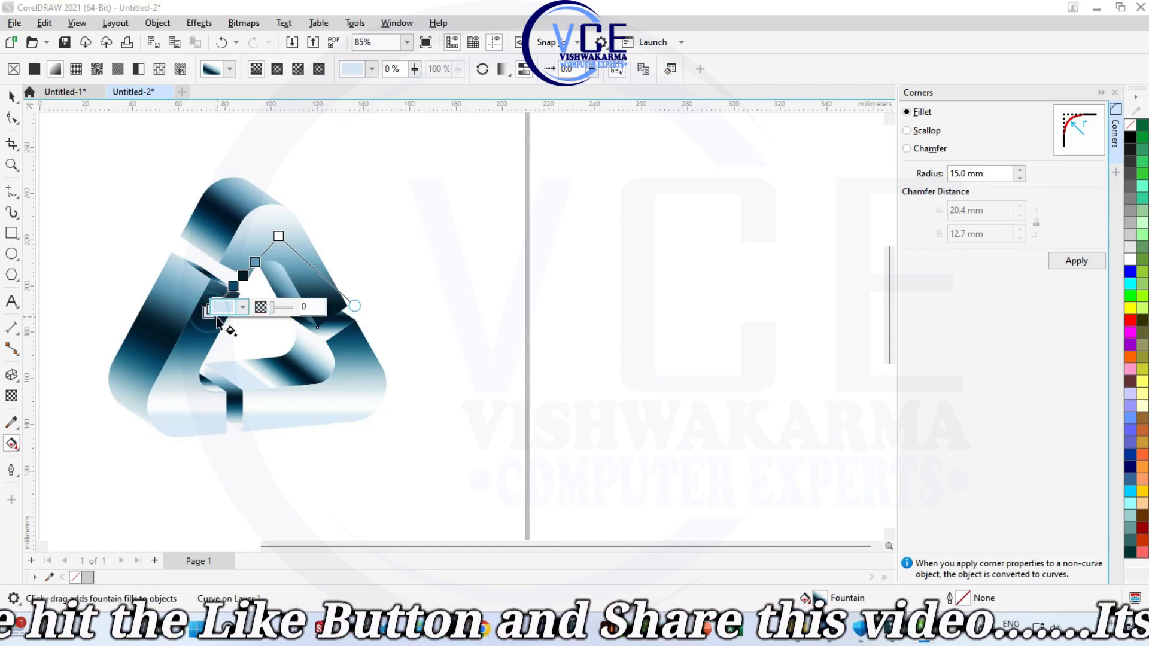
pyautogui.click(379, 254)
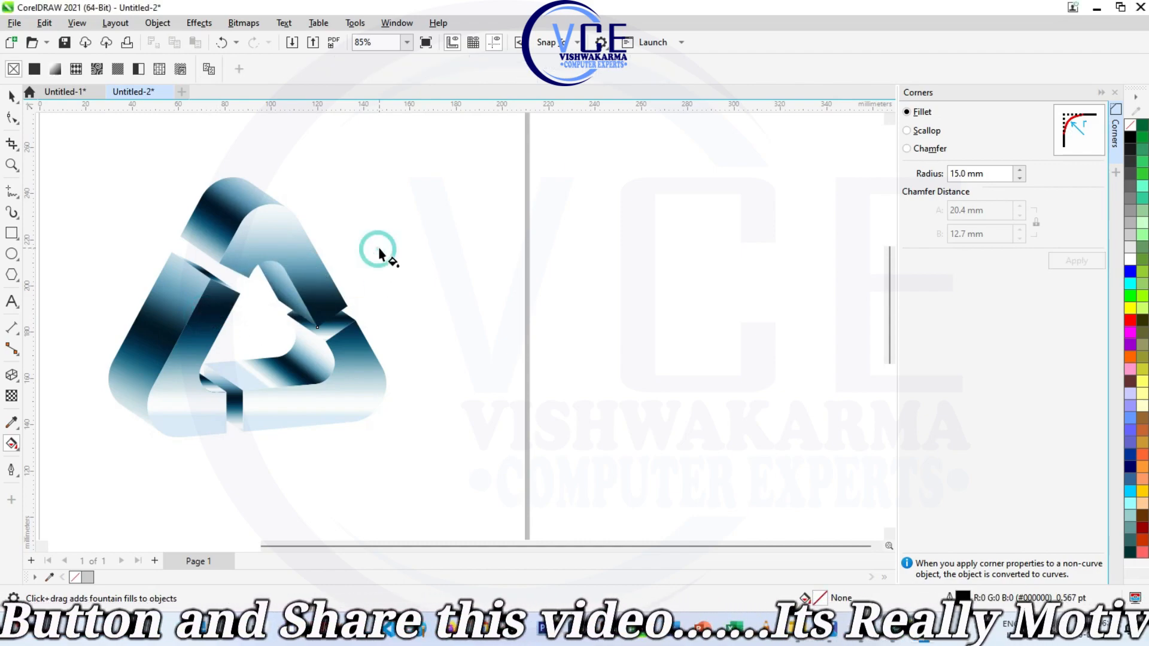
# Fill the cut end faces of all three logo pieces with solid grey #808080, then deselect
pyautogui.scroll(2, 371, 332)
pyautogui.click(335, 329)
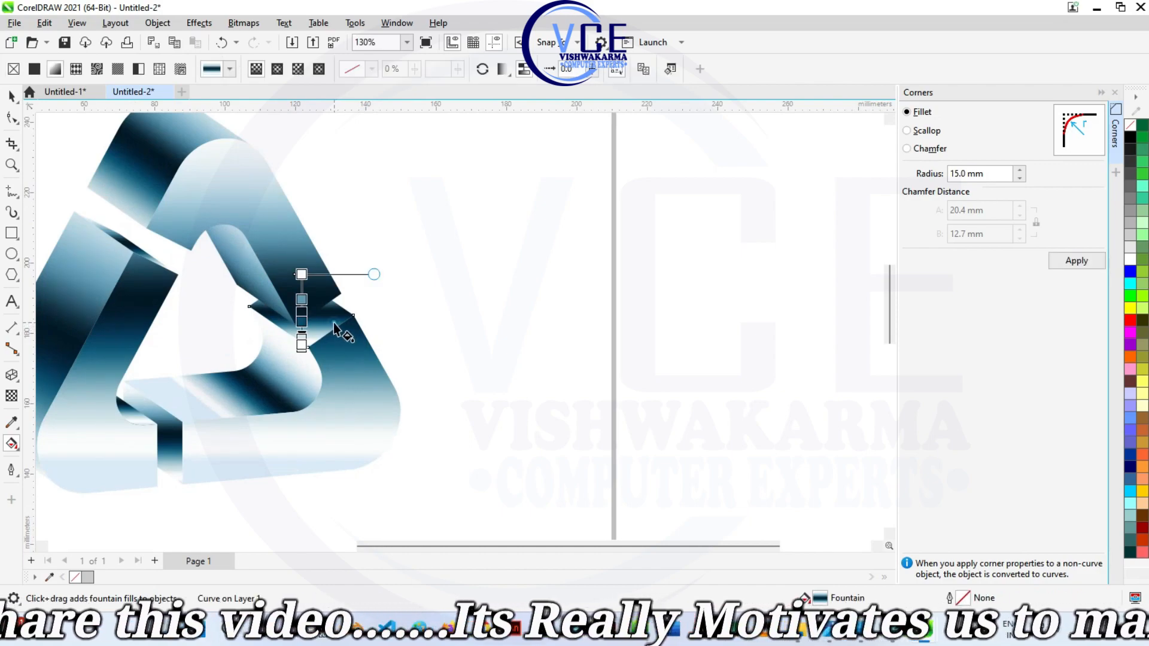
pyautogui.click(12, 96)
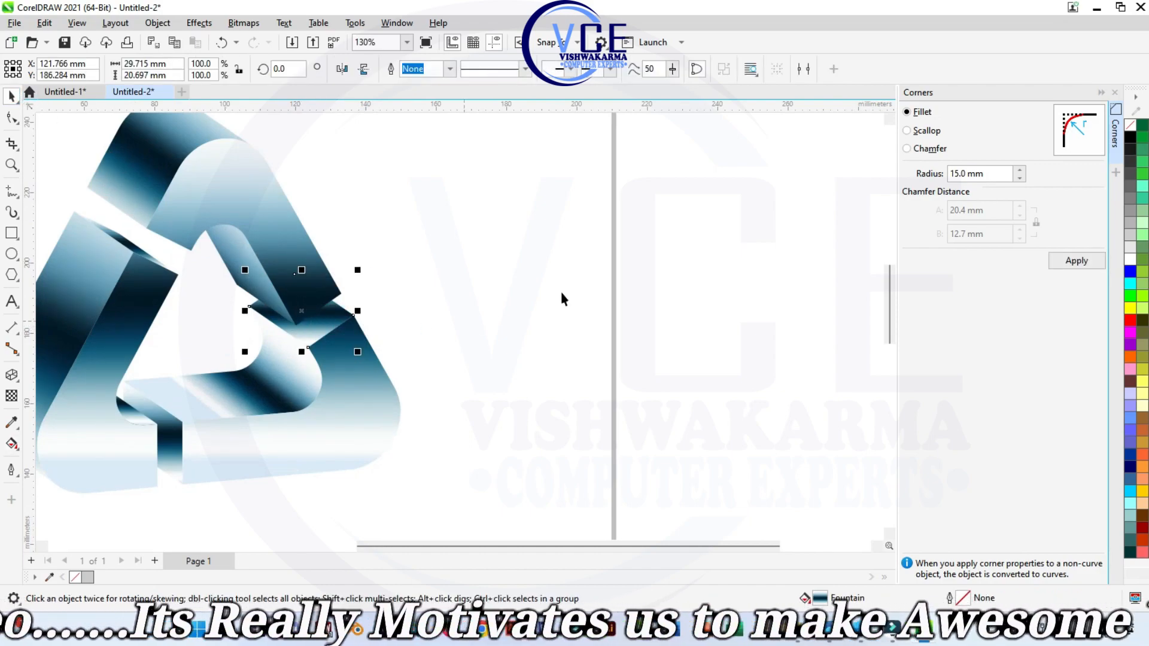
pyautogui.click(1130, 201)
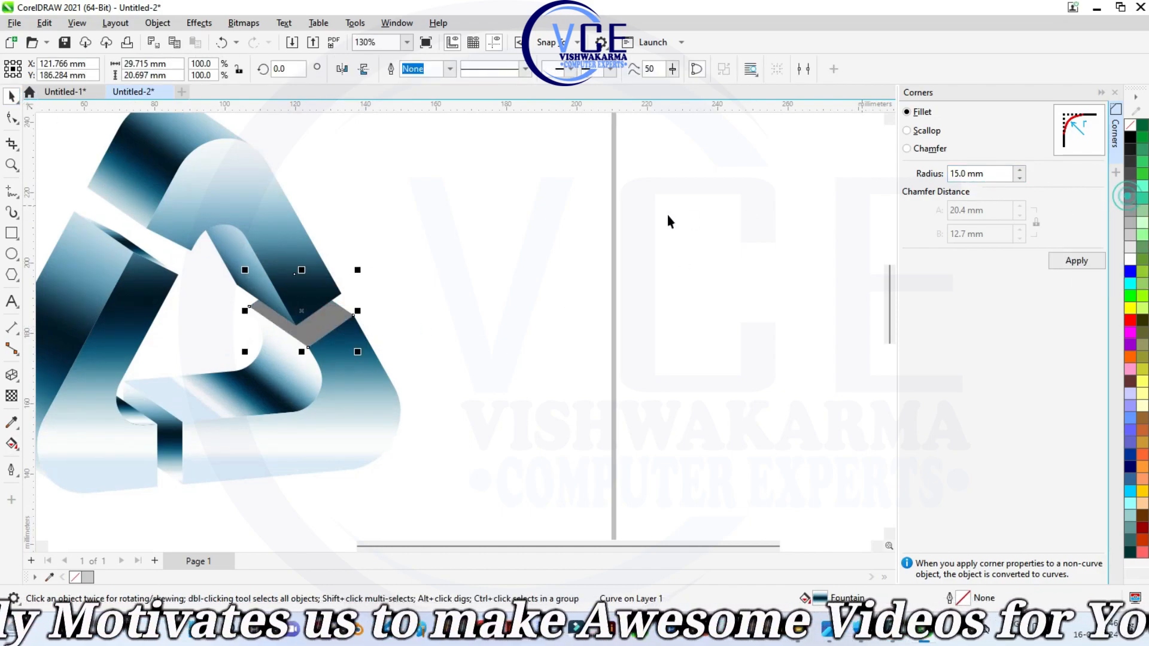
pyautogui.click(170, 427)
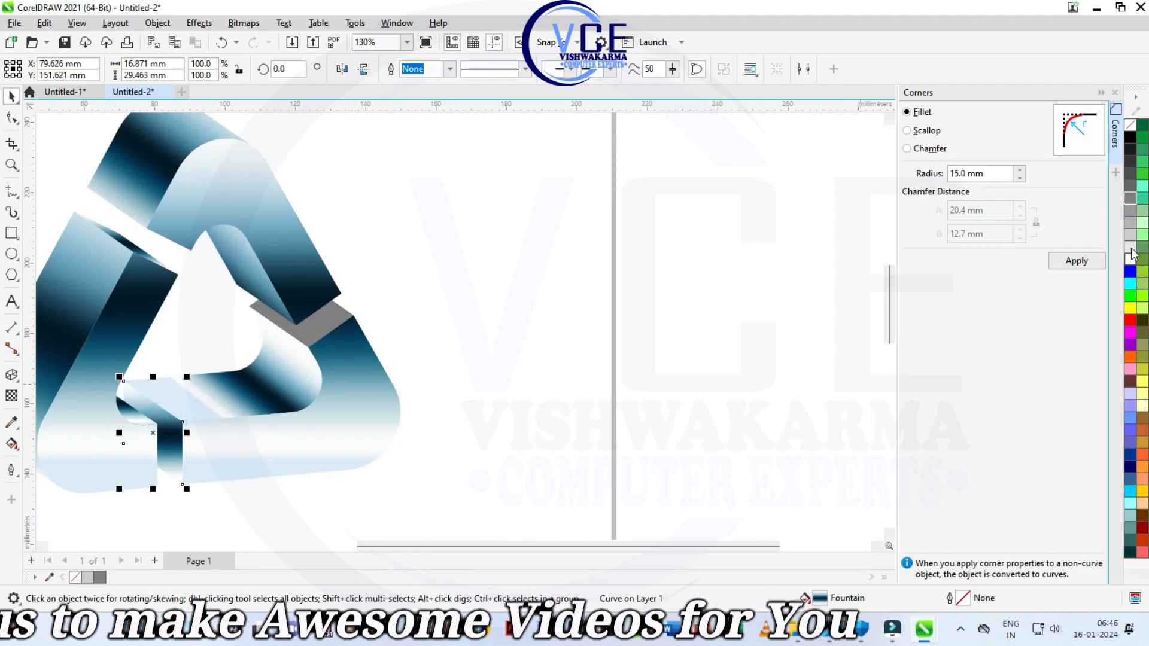
pyautogui.click(1133, 200)
pyautogui.scroll(3, 166, 250)
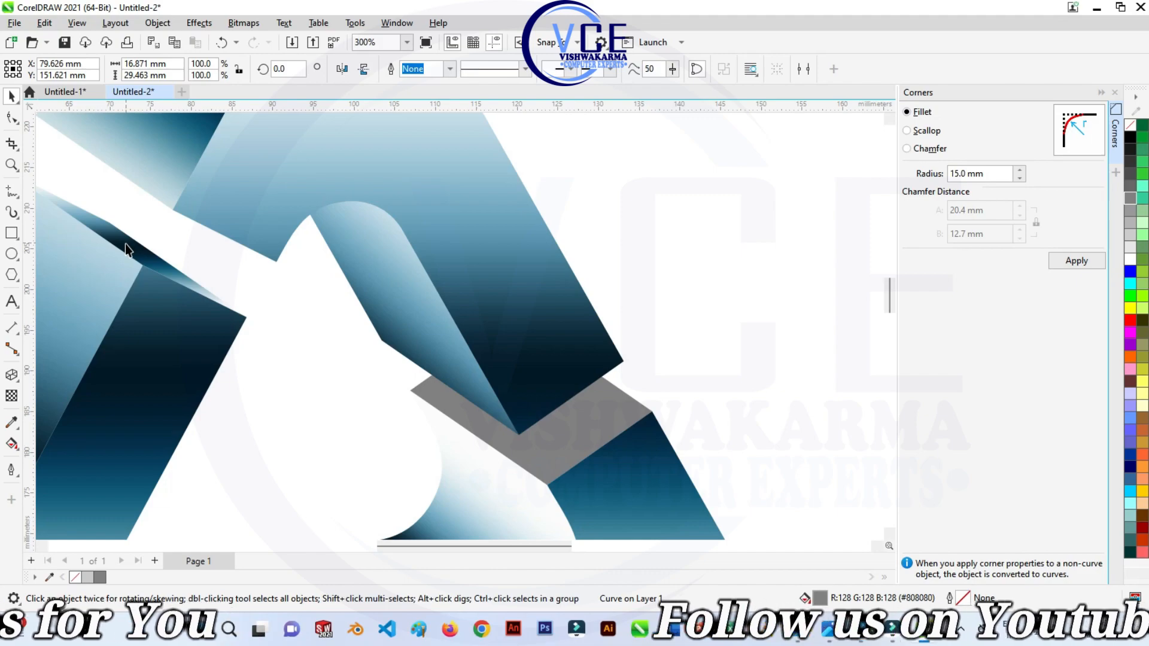
pyautogui.click(151, 271)
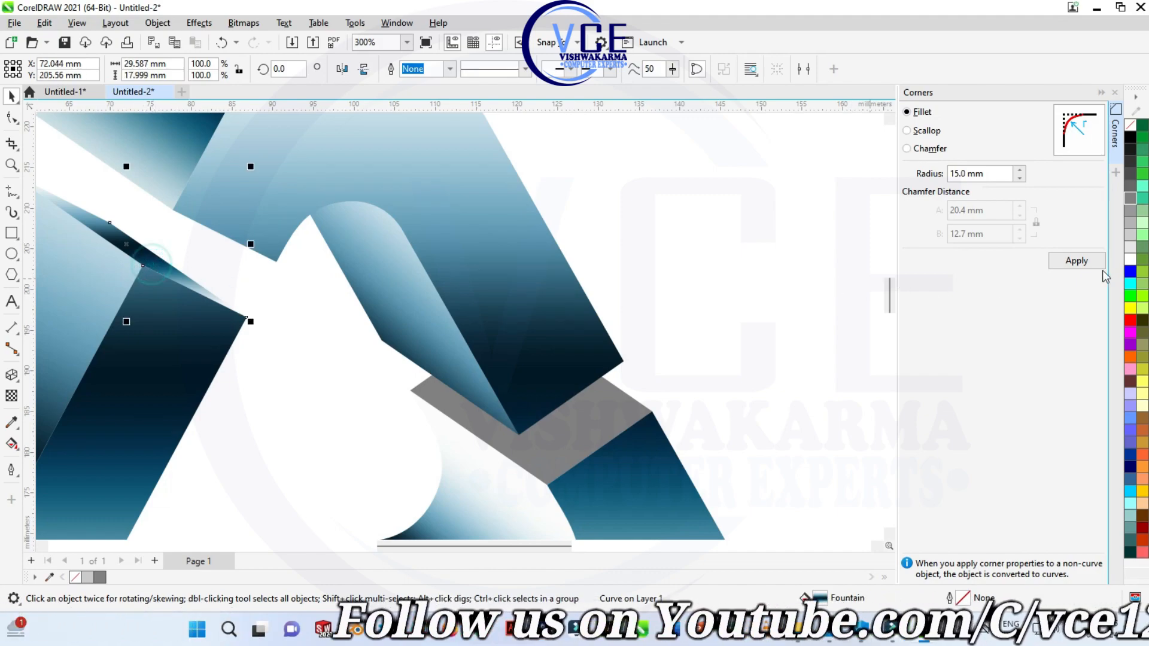
pyautogui.click(664, 267)
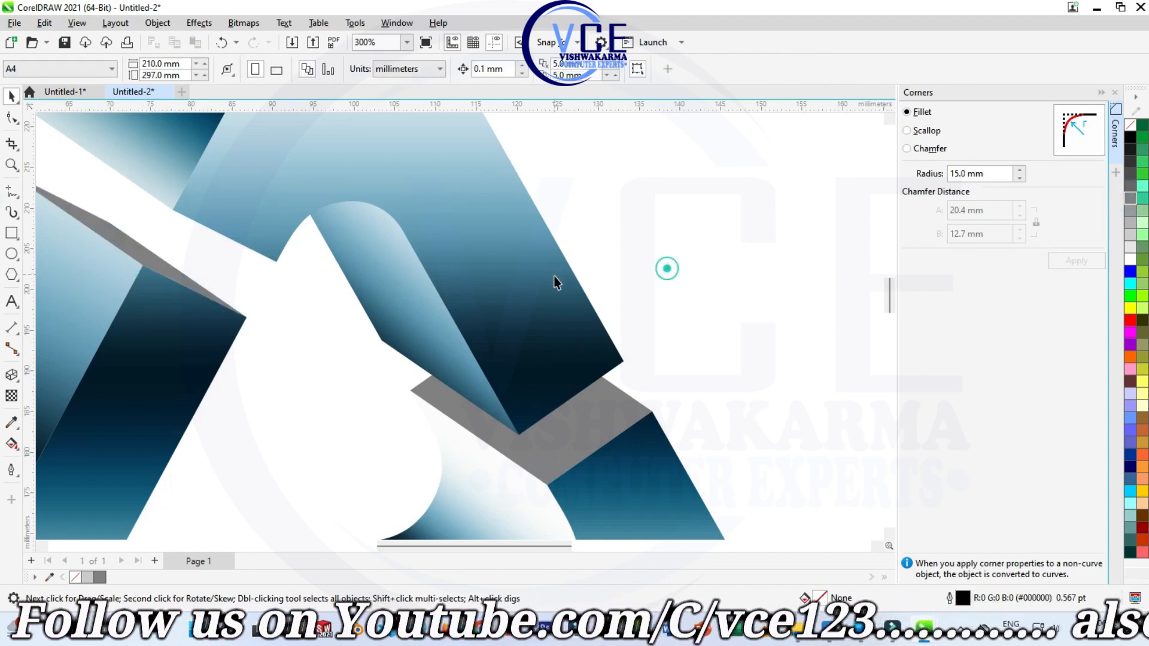
# Select all the logo's faces and group them into one object
pyautogui.scroll(-5, 317, 253)
pyautogui.scroll(1, 583, 274)
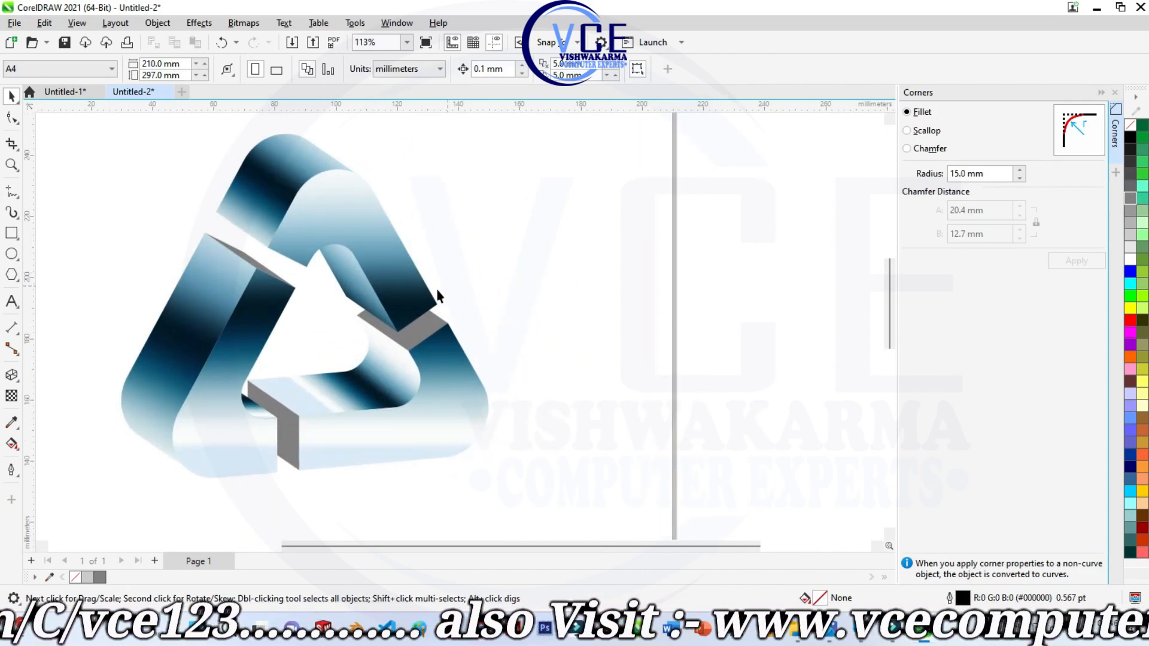
pyautogui.scroll(-1, 386, 303)
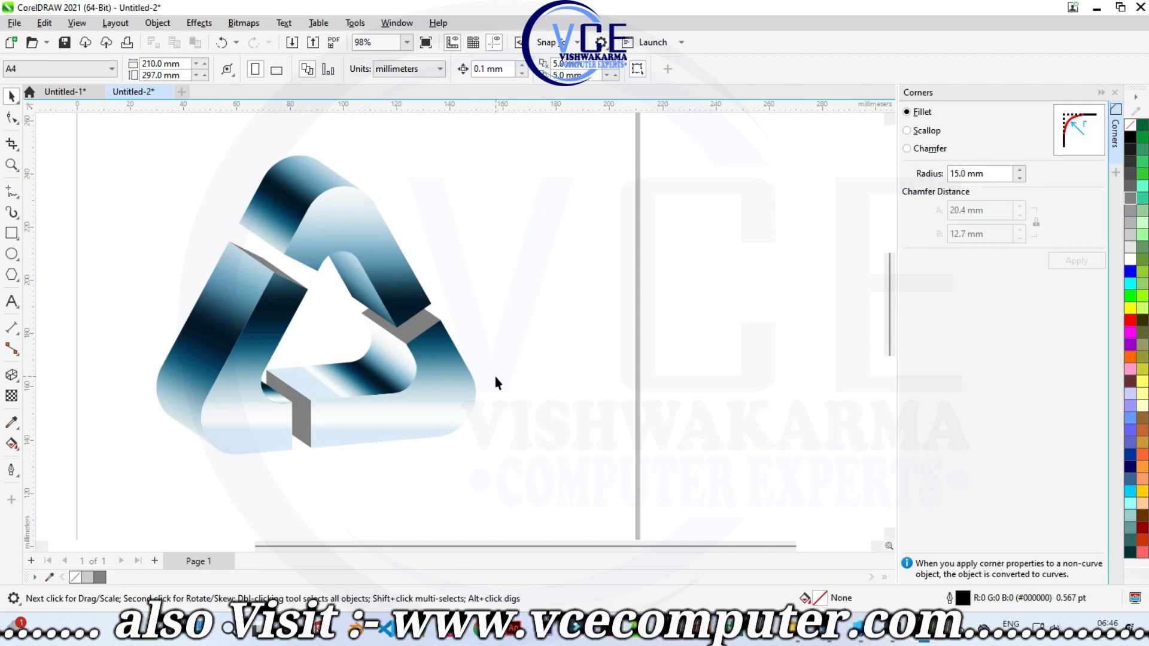
pyautogui.moveTo(120, 120); pyautogui.dragTo(552, 513)
pyautogui.rightClick(325, 227)
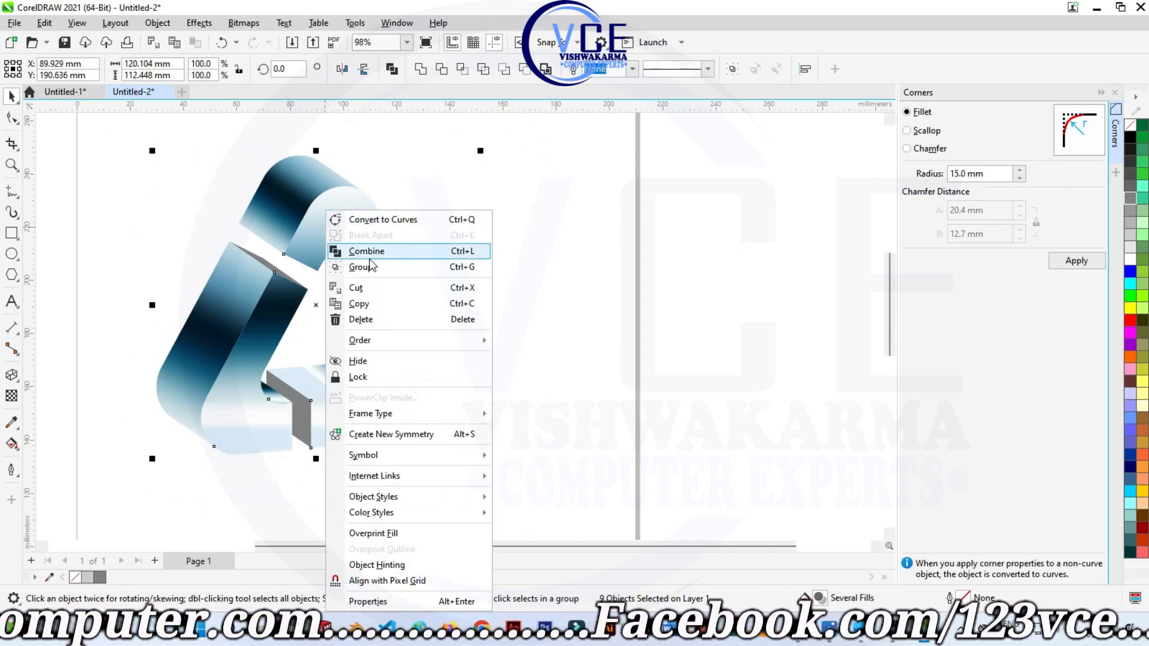
pyautogui.click(353, 264)
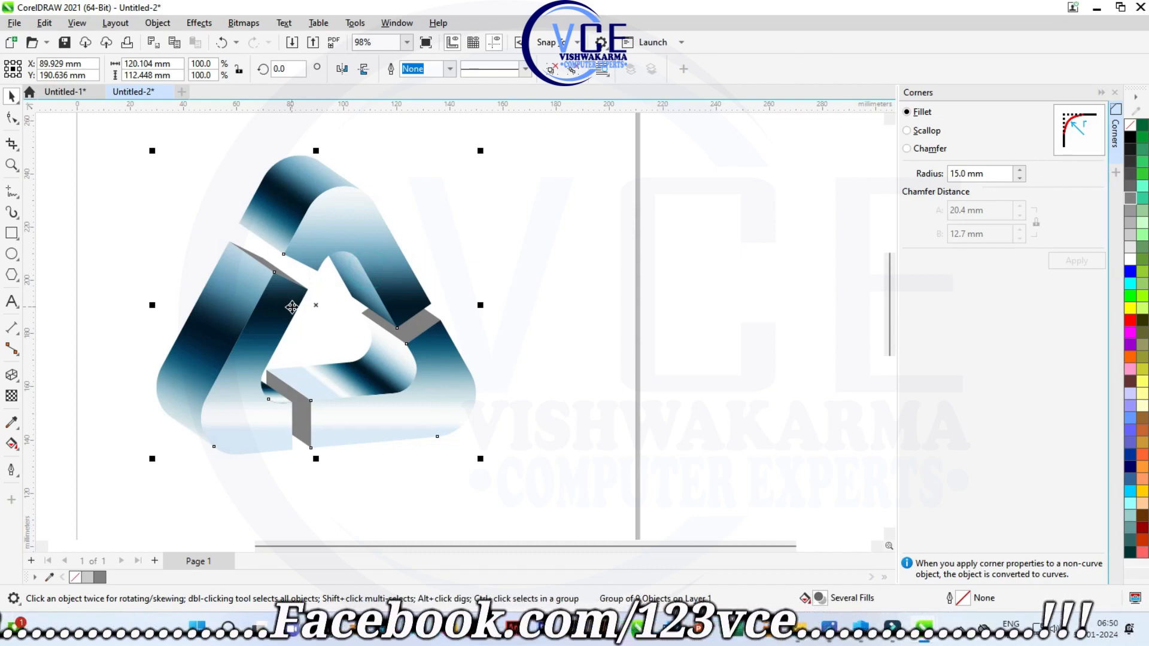
# Place a duplicate of the grouped logo about 136 mm to the right of the original at the same height
pyautogui.click(293, 239)
pyautogui.moveTo(342, 255); pyautogui.dragTo(665, 256)
pyautogui.scroll(-2, 595, 307)
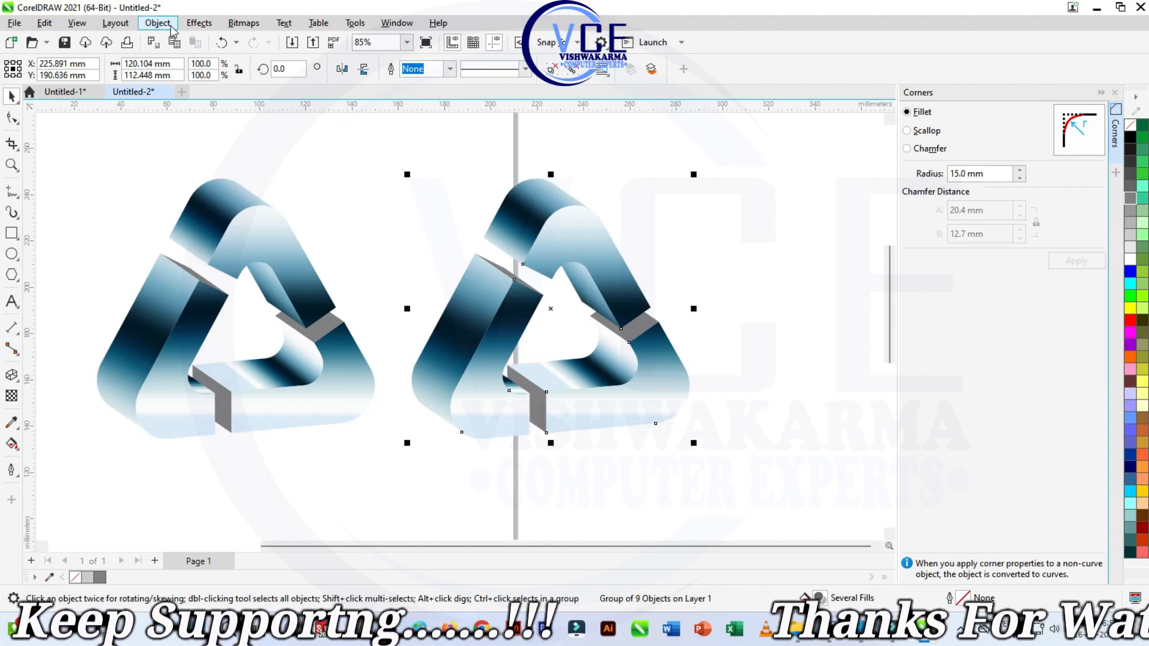
# Recolour the duplicate logo magenta with a Hue/Saturation/Lightness adjustment of hue 136, saturation 17 and lightness 15
pyautogui.click(199, 23)
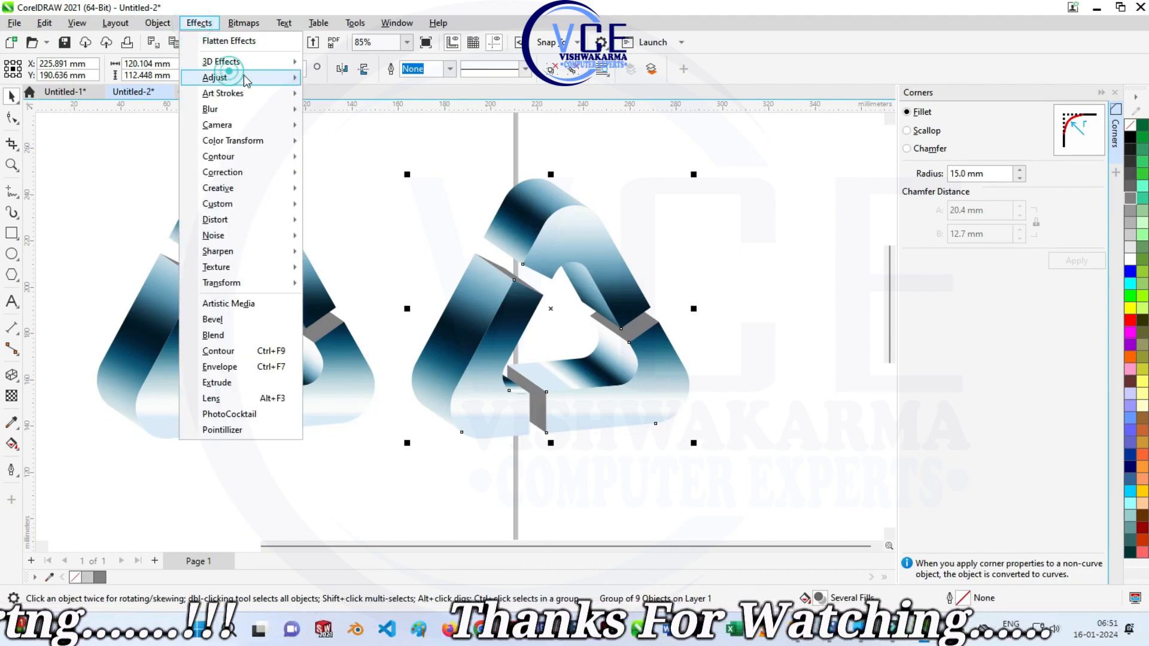
pyautogui.moveTo(246, 79)
pyautogui.click(404, 244)
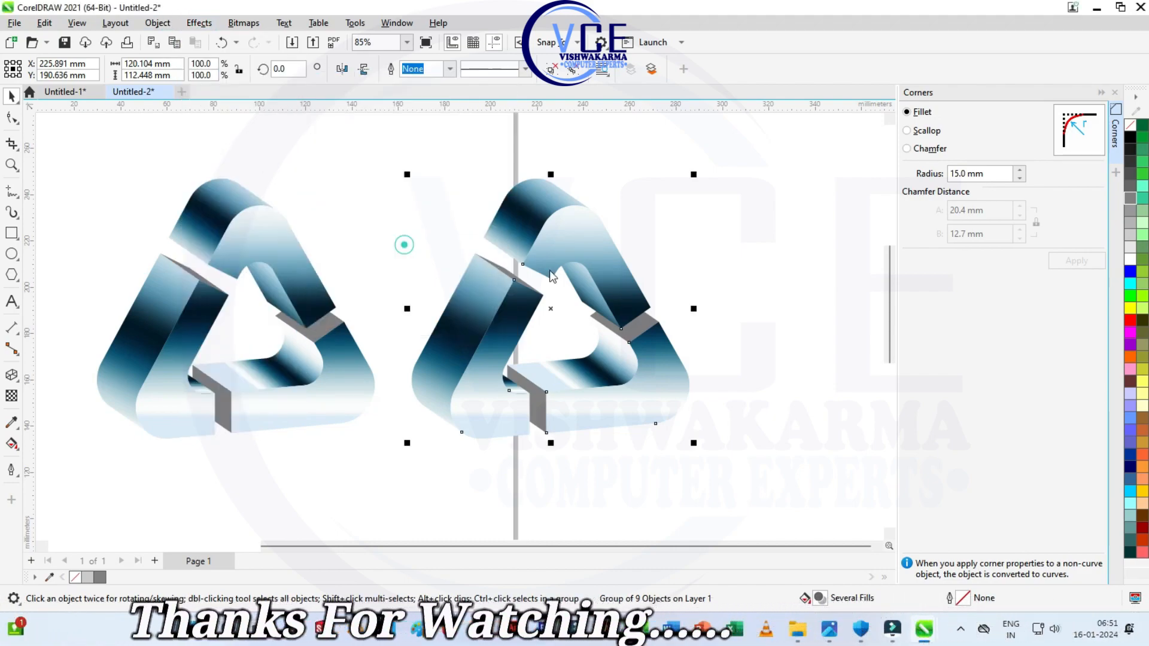
pyautogui.click(595, 172)
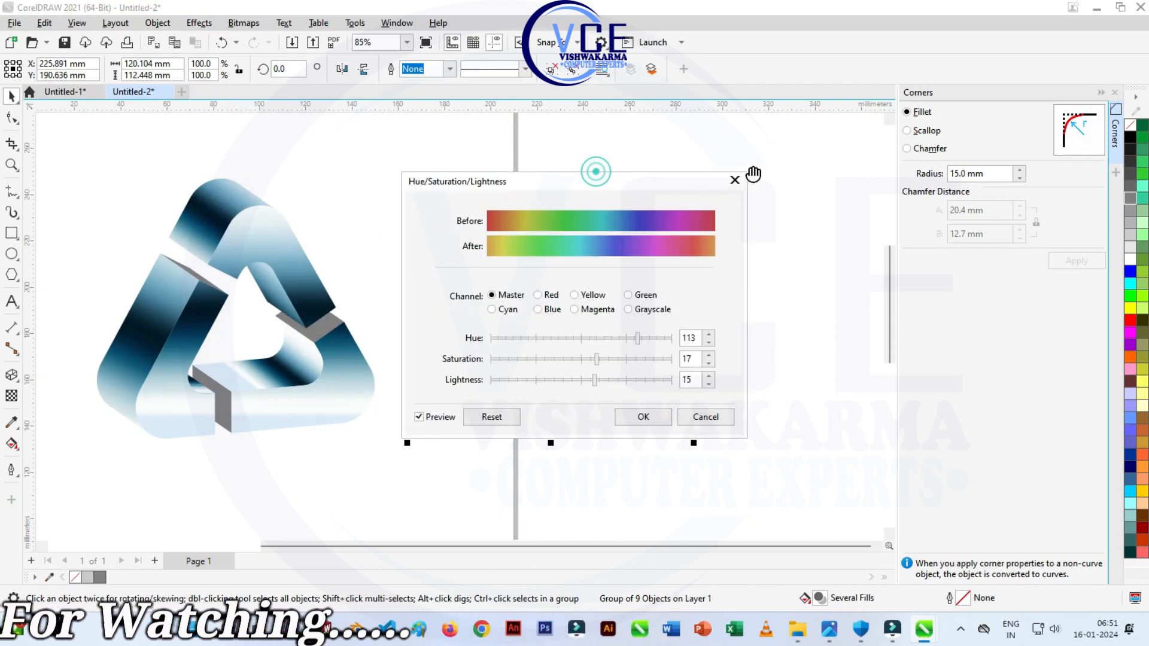
pyautogui.moveTo(753, 174); pyautogui.dragTo(905, 102)
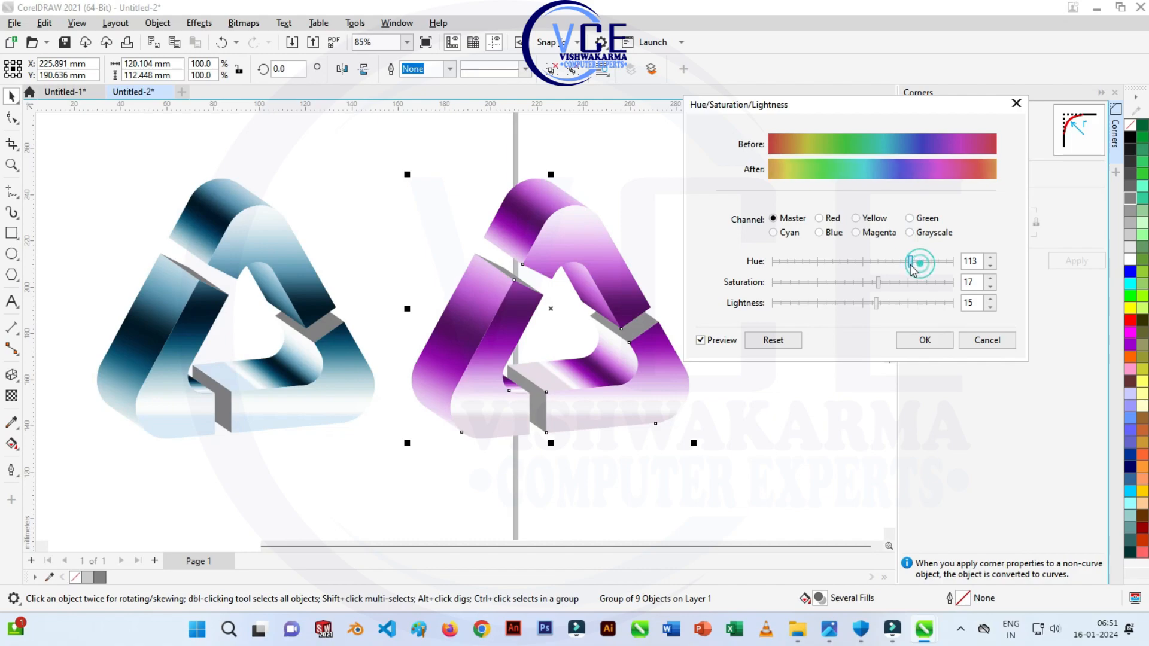
pyautogui.moveTo(913, 269)
pyautogui.mouseDown()
pyautogui.moveTo(788, 272)
pyautogui.moveTo(773, 261)
pyautogui.moveTo(900, 274)
pyautogui.moveTo(951, 267)
pyautogui.moveTo(935, 272)
pyautogui.mouseUp()
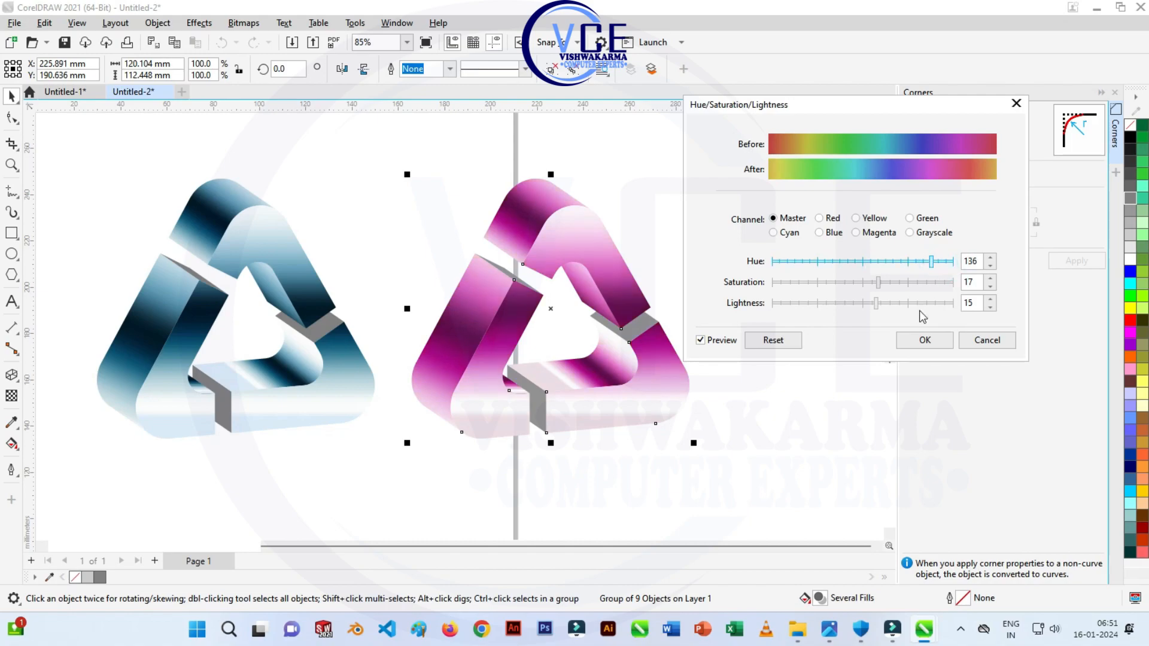
pyautogui.click(925, 340)
# Draw a black-filled rectangle about 292 by 169 mm around both logos and send it behind them
pyautogui.scroll(-2, 604, 278)
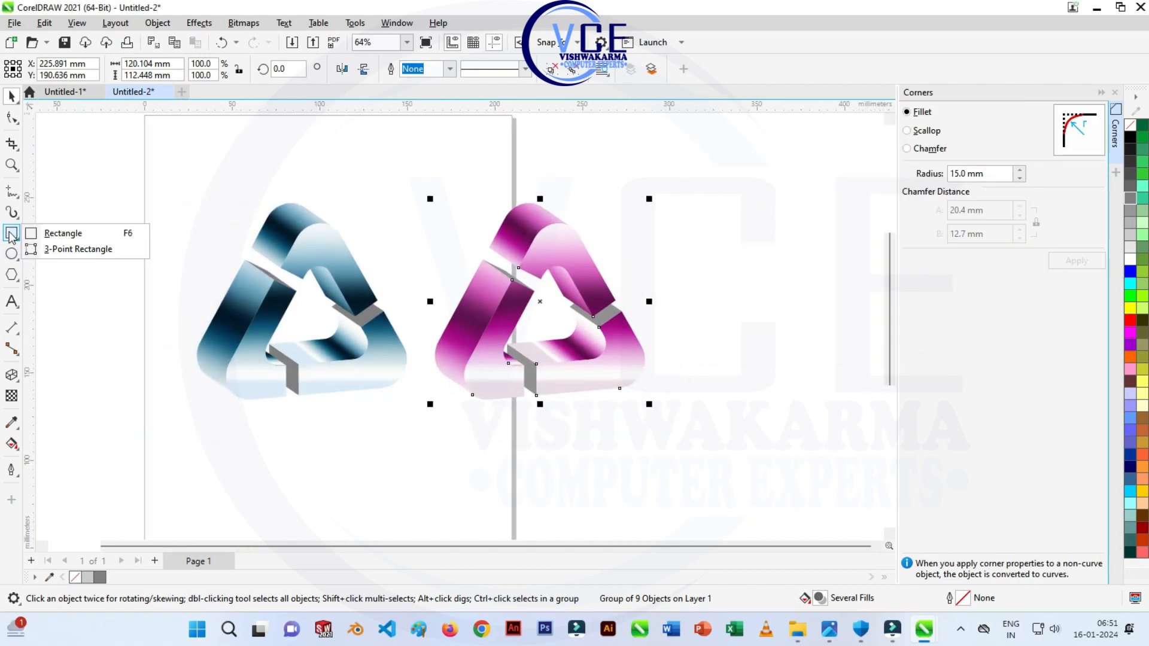
pyautogui.click(33, 232)
pyautogui.moveTo(184, 149); pyautogui.dragTo(696, 443)
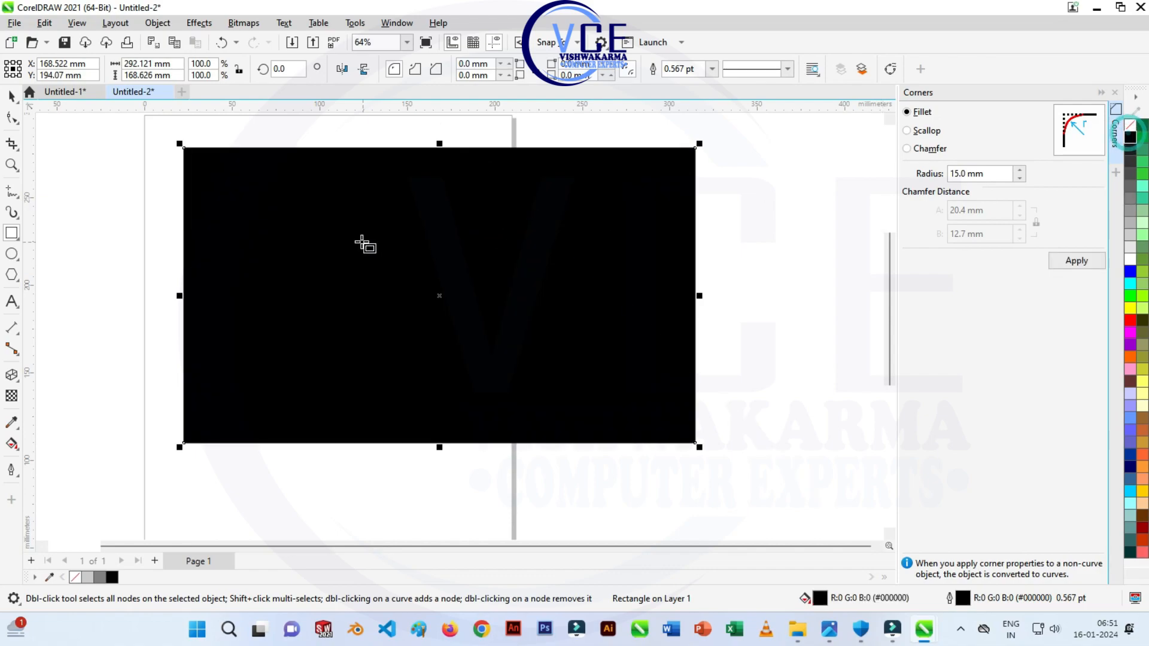
pyautogui.press('space')
pyautogui.rightClick(260, 188)
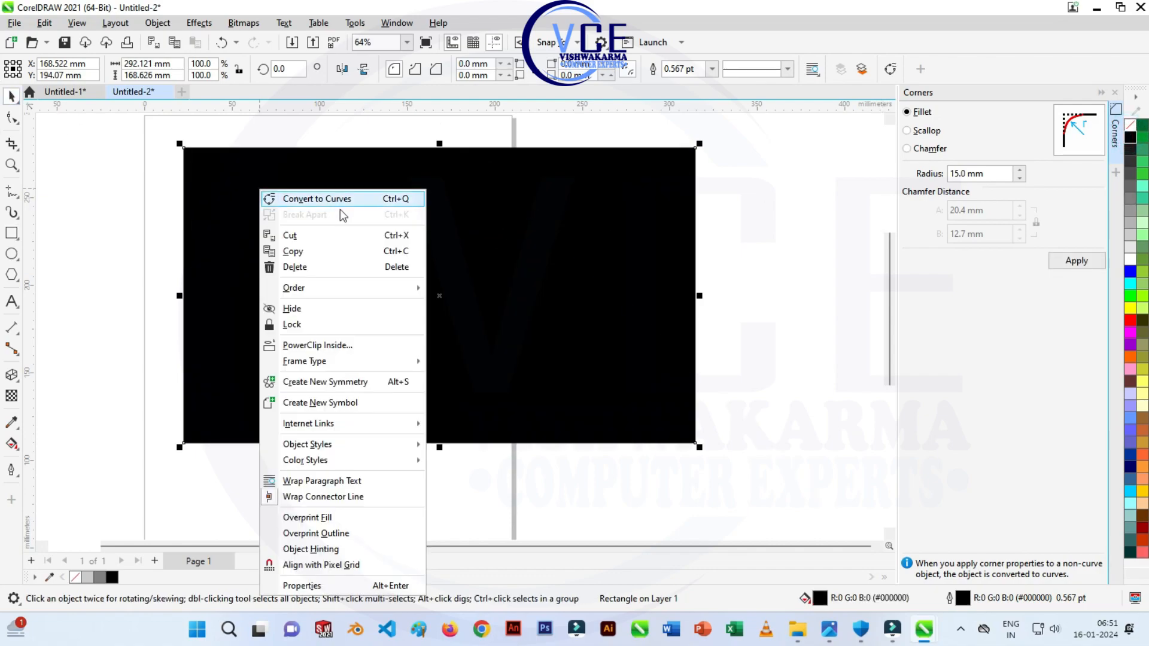
pyautogui.click(353, 288)
pyautogui.click(506, 305)
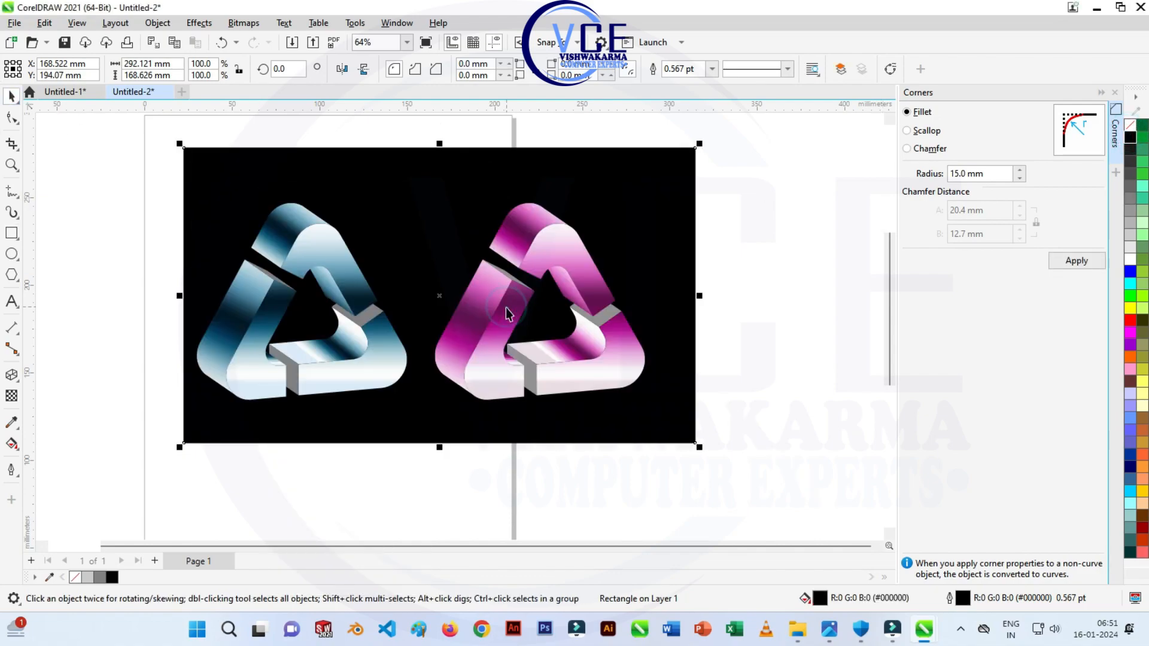
# Move the black background rectangle about 9 mm left and 5 mm down to centre it around both logos, then deselect it
pyautogui.scroll(1, 421, 209)
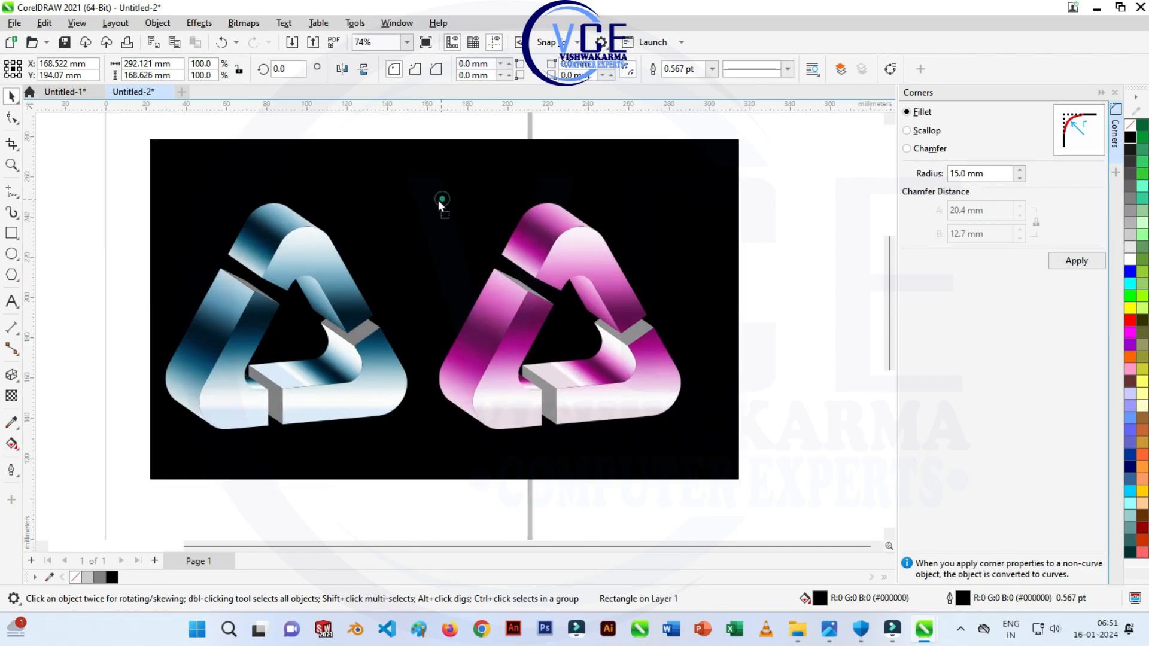
pyautogui.moveTo(440, 205); pyautogui.dragTo(423, 210)
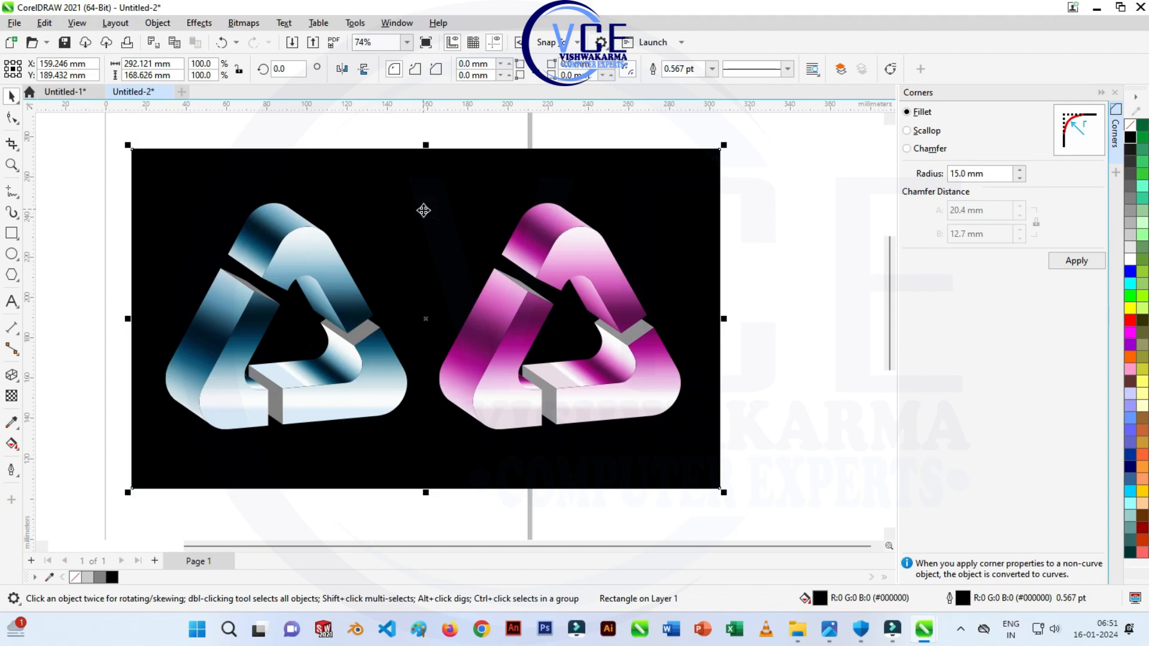
pyautogui.click(767, 234)
pyautogui.scroll(1, 401, 301)
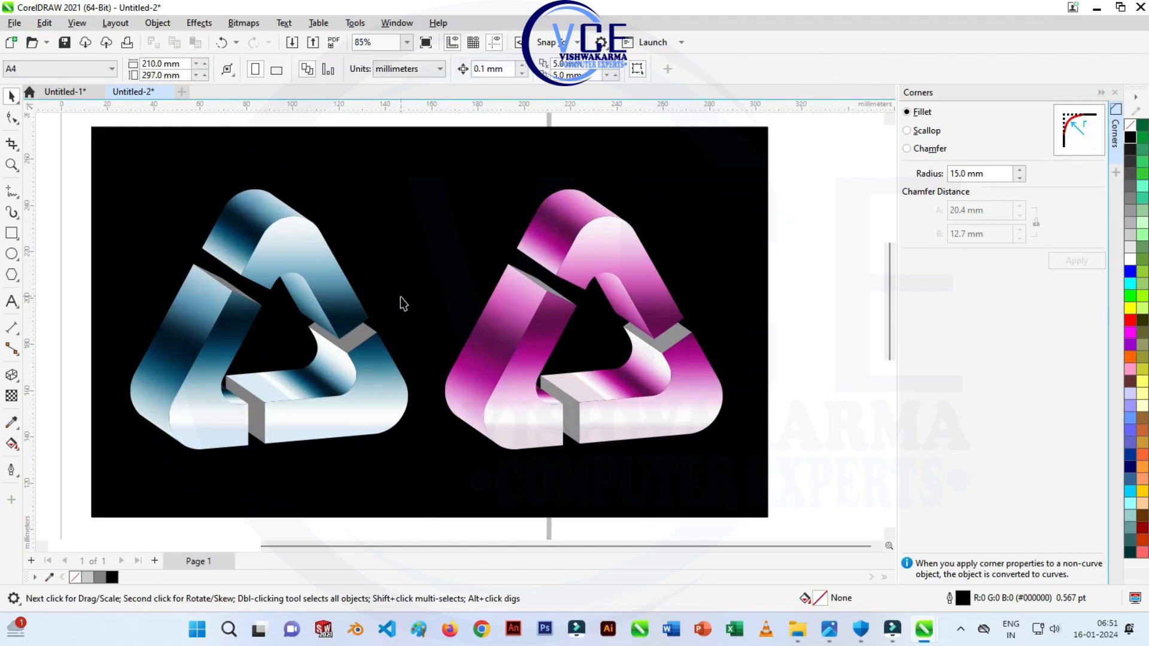
pyautogui.scroll(1, 250, 326)
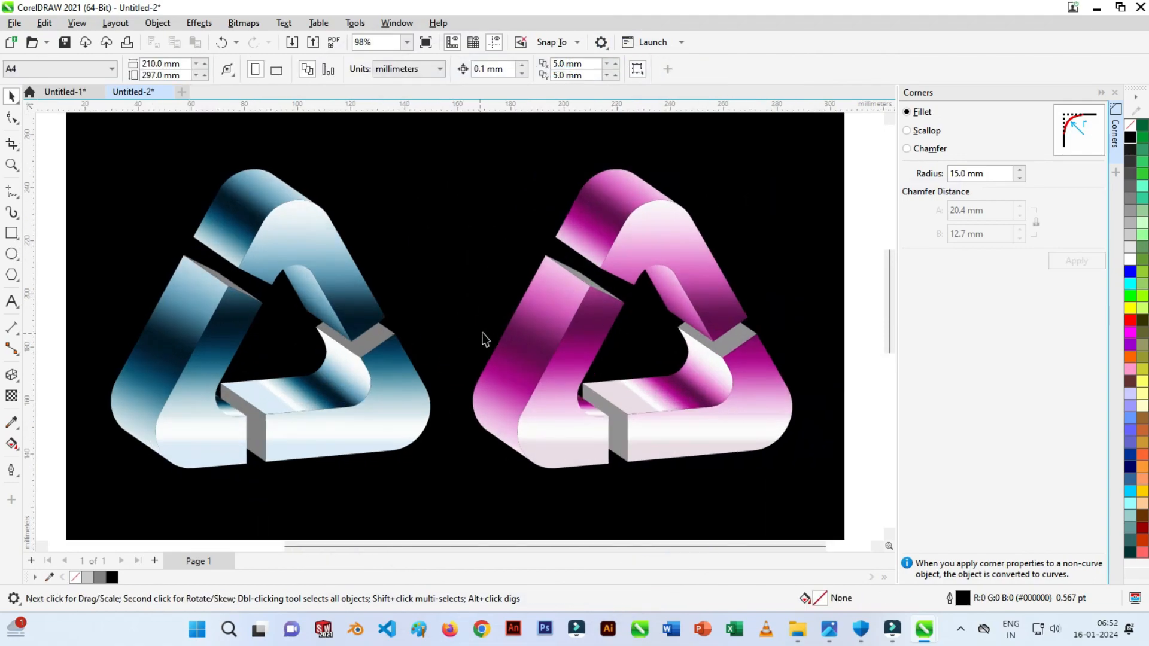